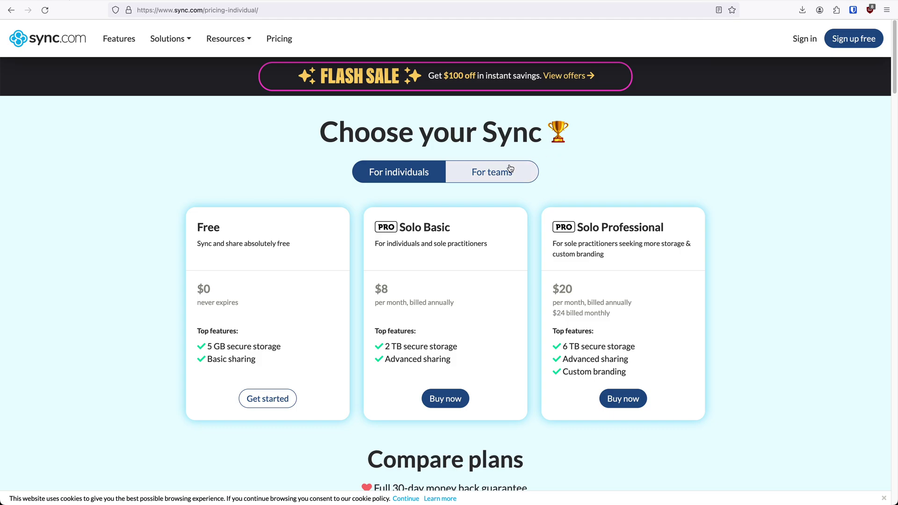
# Step: Compare the individual and team pricing plans, finishing on the team plans
pyautogui.click(492, 172)
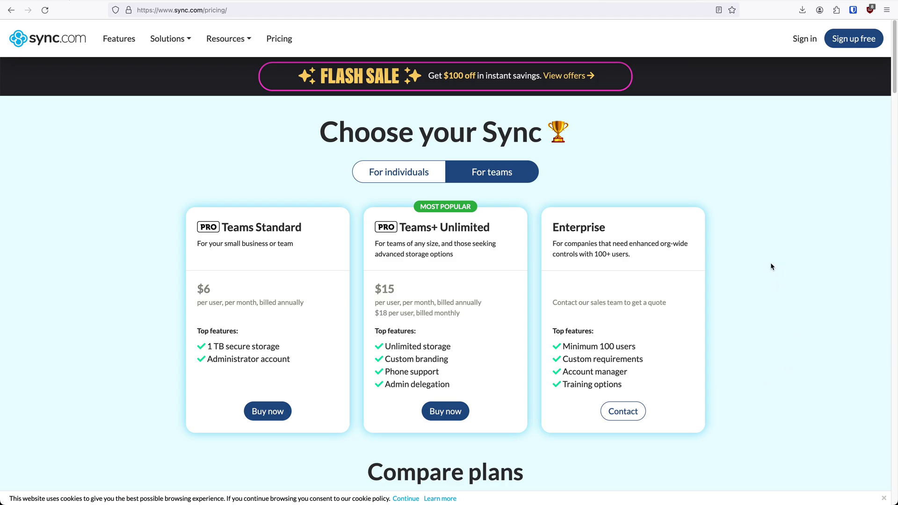
pyautogui.click(396, 172)
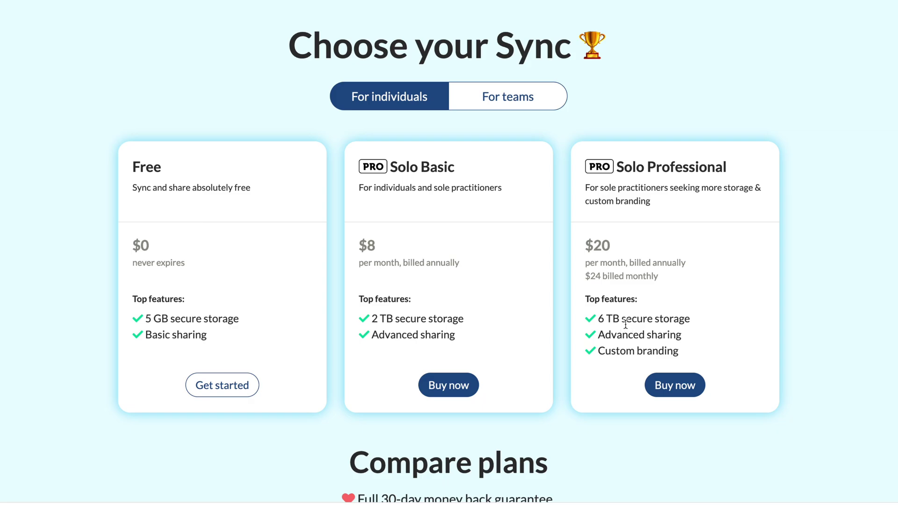
pyautogui.click(509, 96)
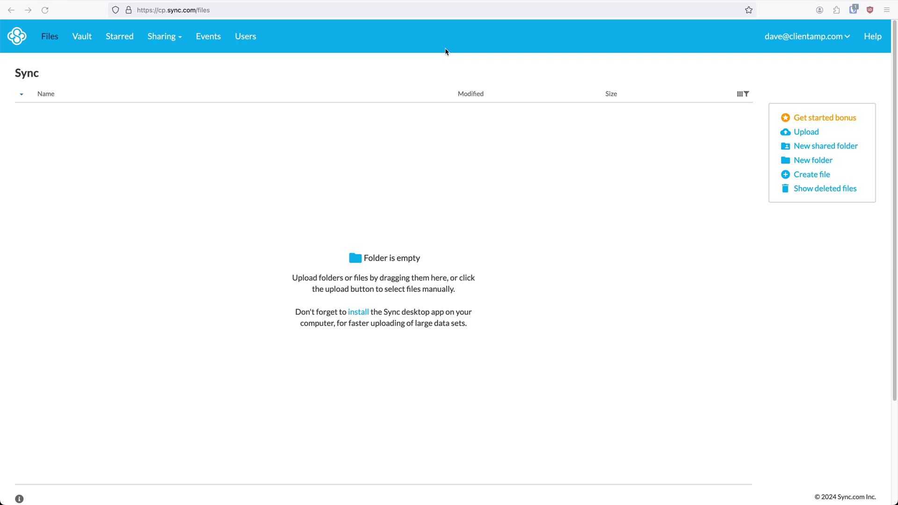
# Step: Create a folder named My Folder and open it
pyautogui.click(815, 164)
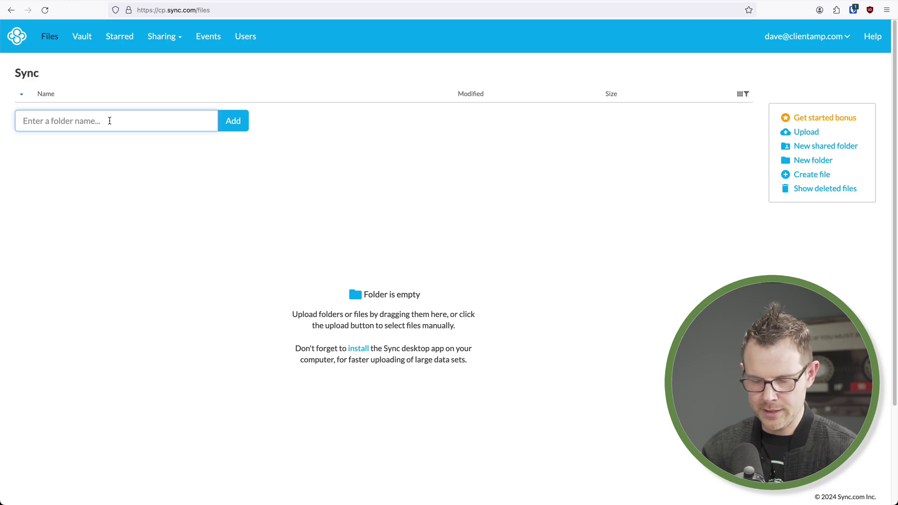
pyautogui.write('My Folder')
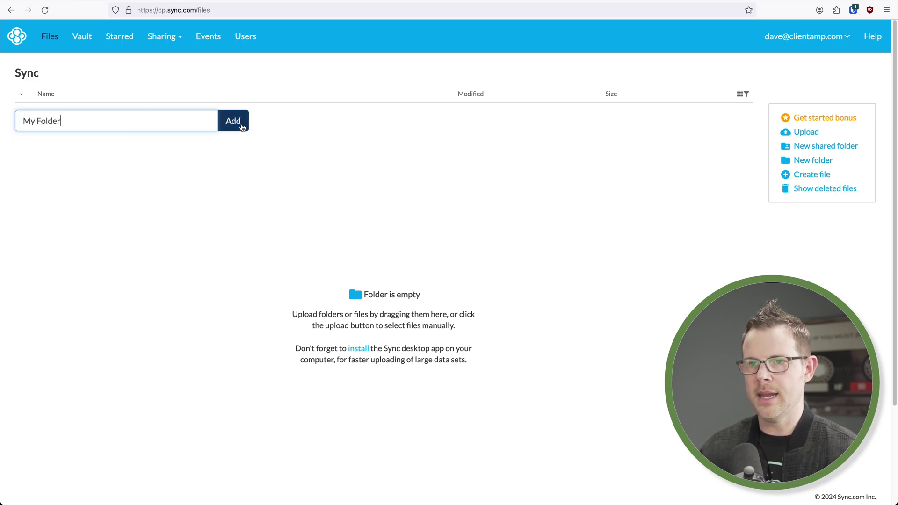
pyautogui.click(233, 121)
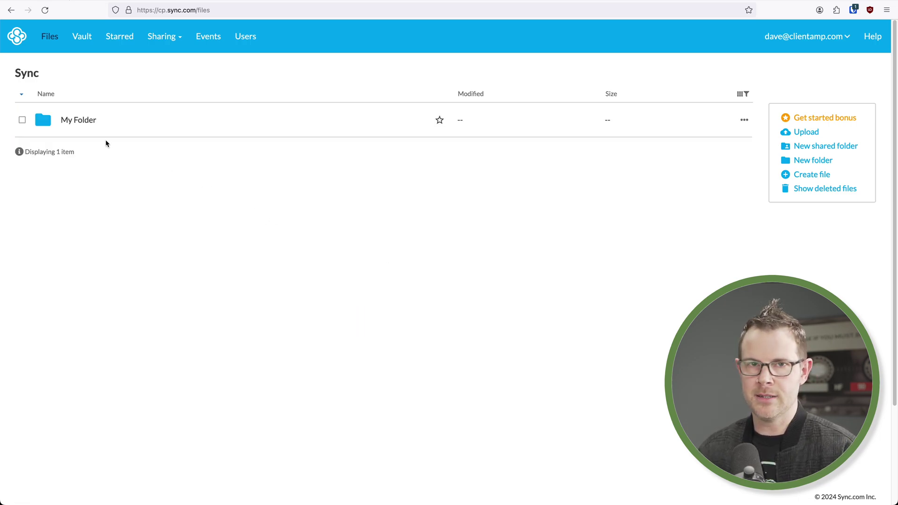
pyautogui.click(78, 120)
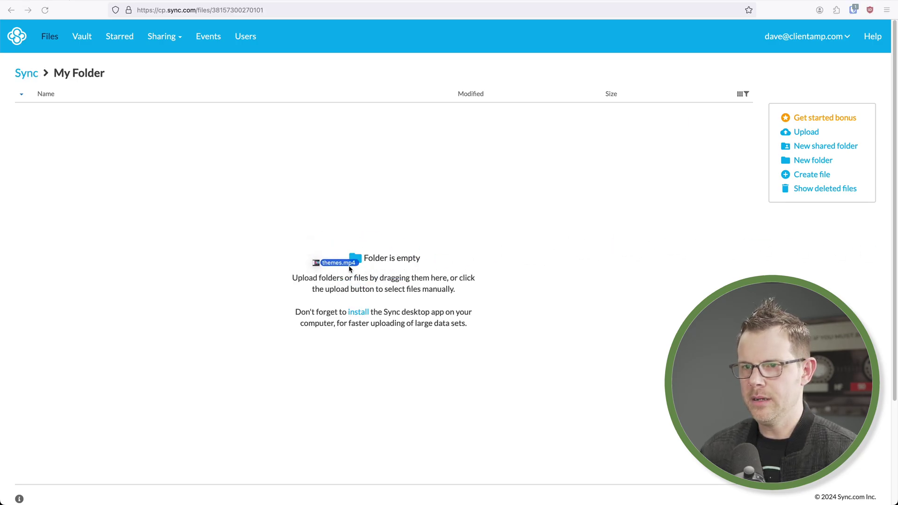
# Step: Upload themes.mp4, CA-Logo-Flat dark.png, dave-avatar-sq.jpg and the guitar teacher cover PDF
pyautogui.moveTo(353, 271); pyautogui.dragTo(337, 250)
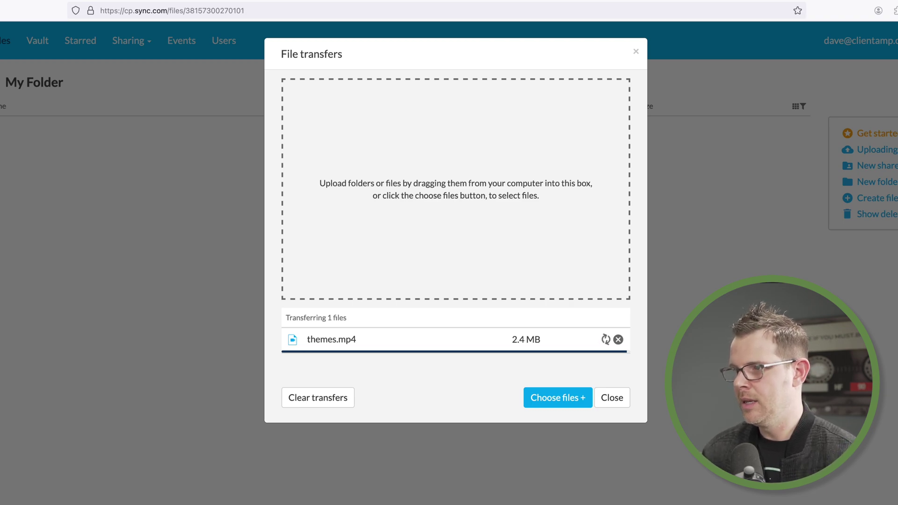
pyautogui.moveTo(822, 259); pyautogui.dragTo(514, 210)
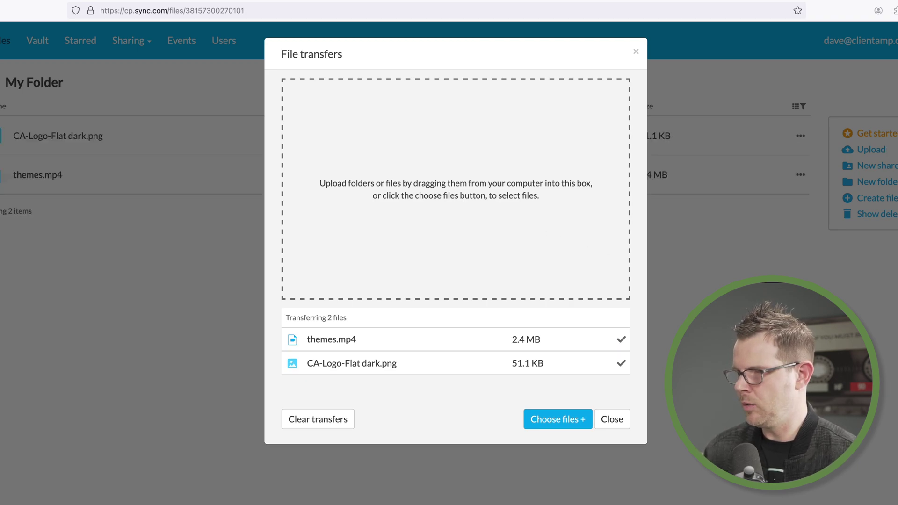
pyautogui.moveTo(821, 258); pyautogui.dragTo(484, 221)
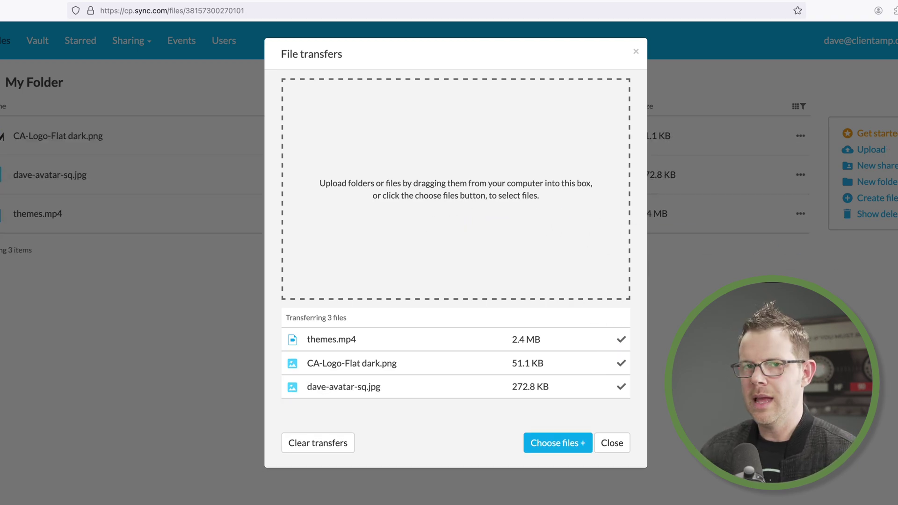
pyautogui.moveTo(821, 258); pyautogui.dragTo(454, 197)
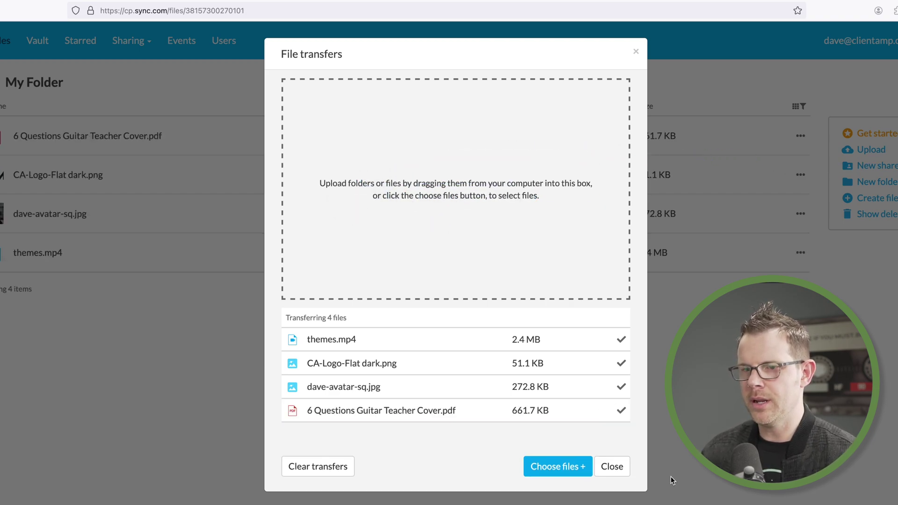
pyautogui.click(612, 467)
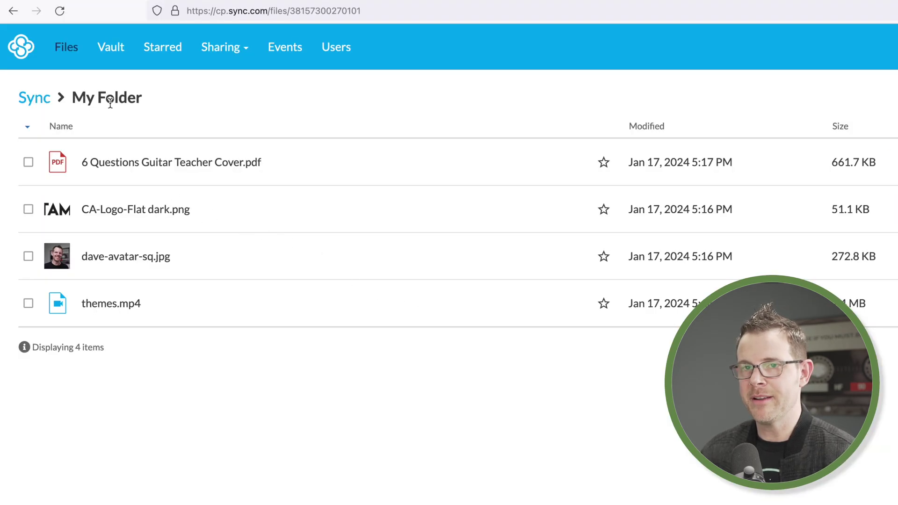
# Step: Create and copy a share link for dave-avatar-sq.jpg in My Folder
pyautogui.click(33, 102)
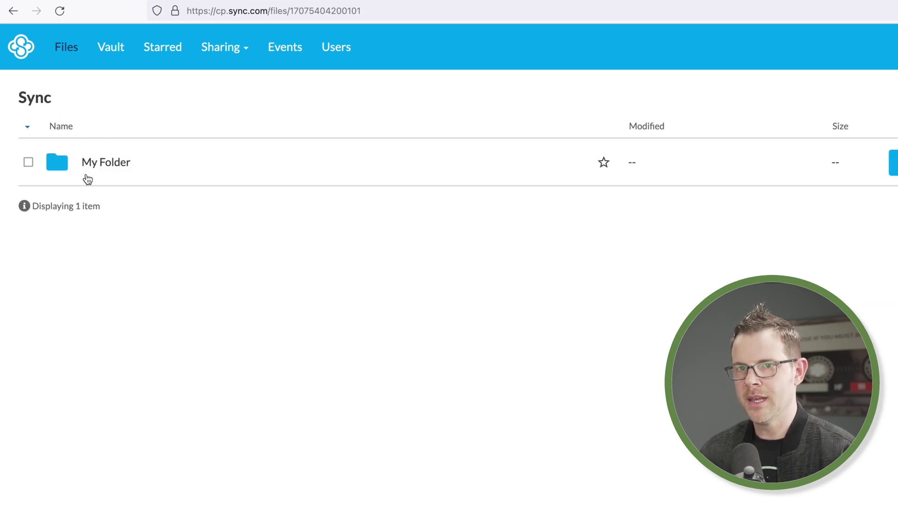
pyautogui.click(109, 164)
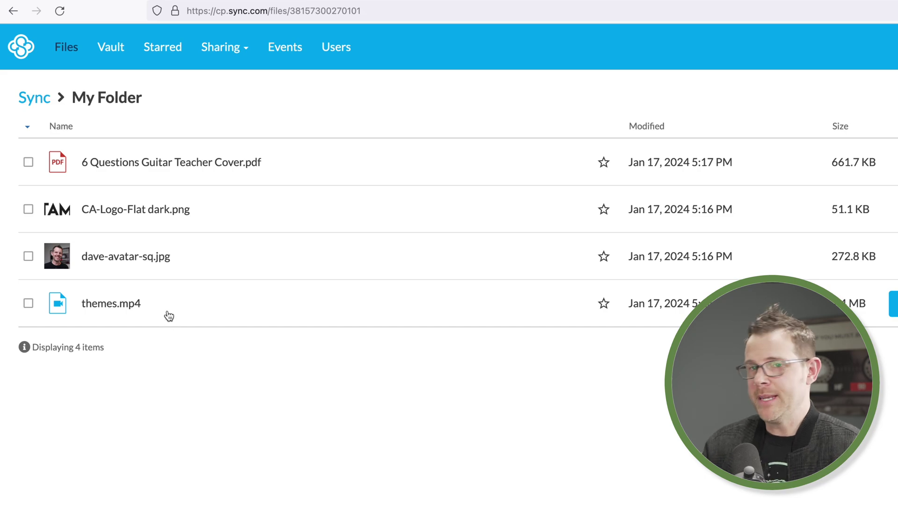
pyautogui.click(145, 261)
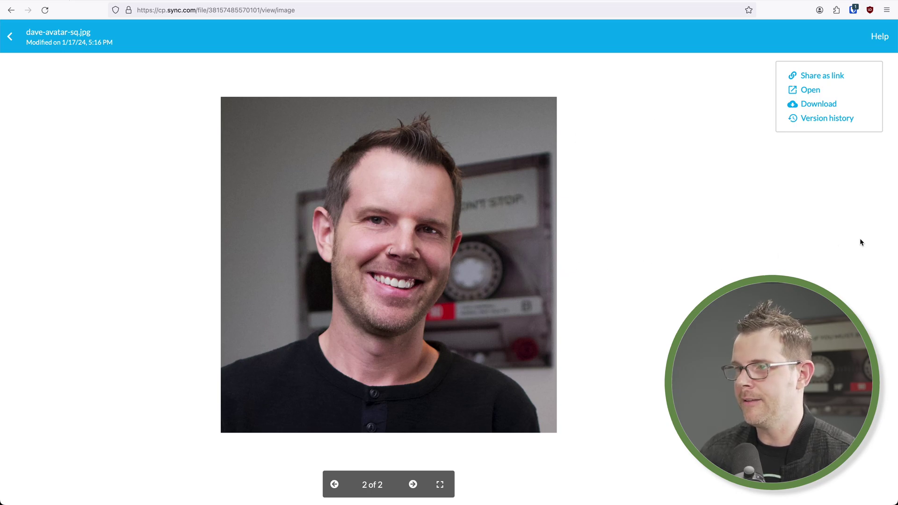
pyautogui.click(833, 76)
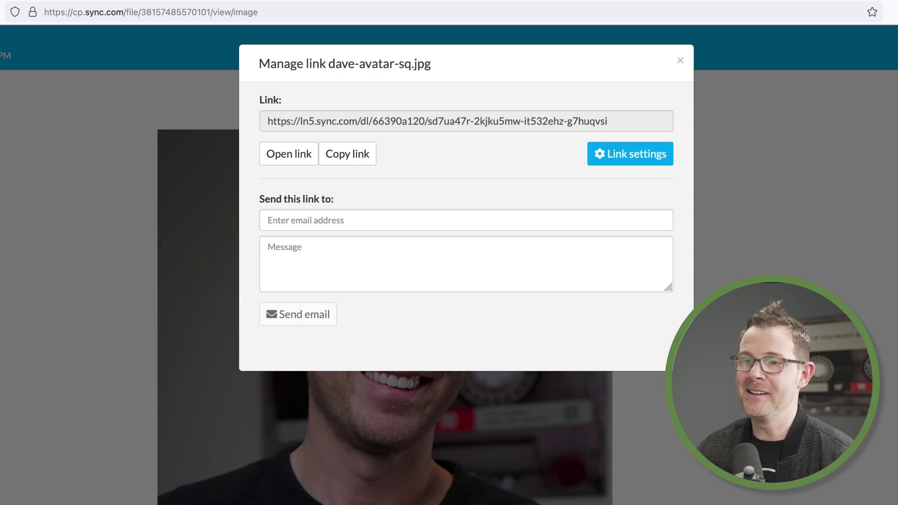
pyautogui.click(363, 156)
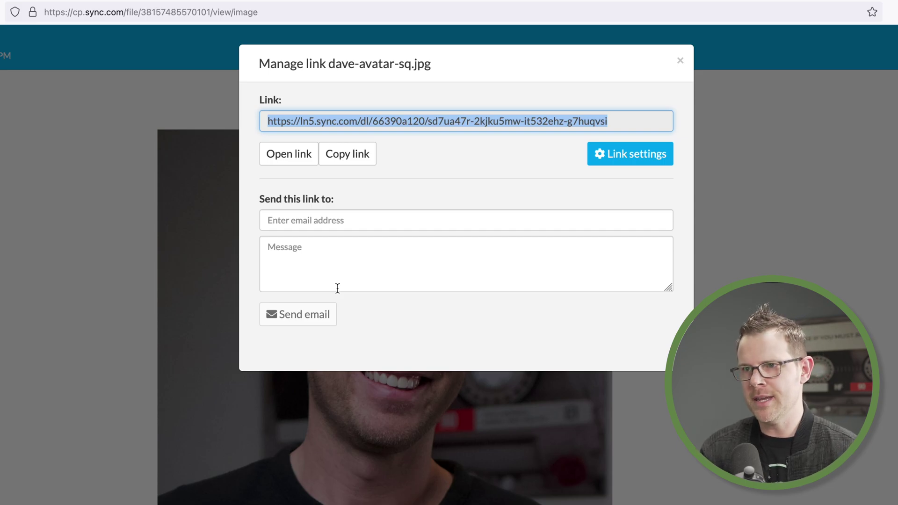
# Step: Choose 'View only (no download)' in the avatar link's settings, then close them
pyautogui.click(631, 154)
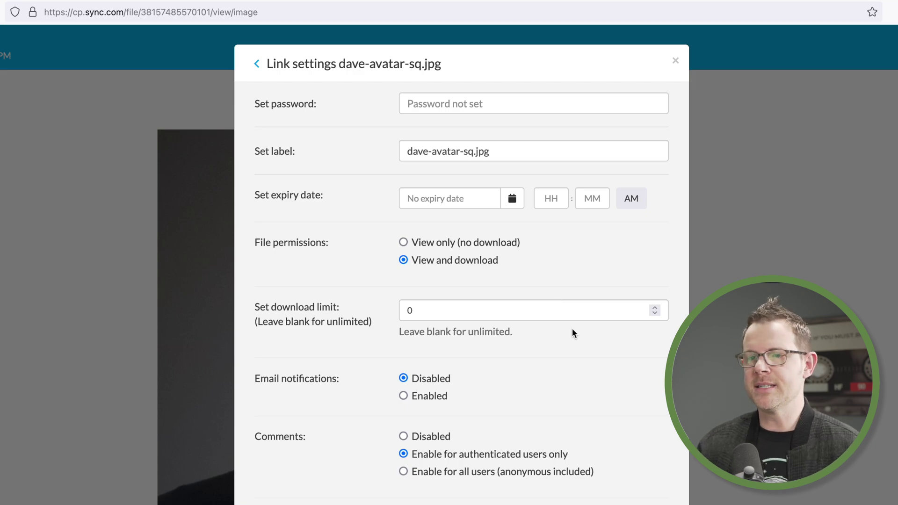
pyautogui.click(429, 245)
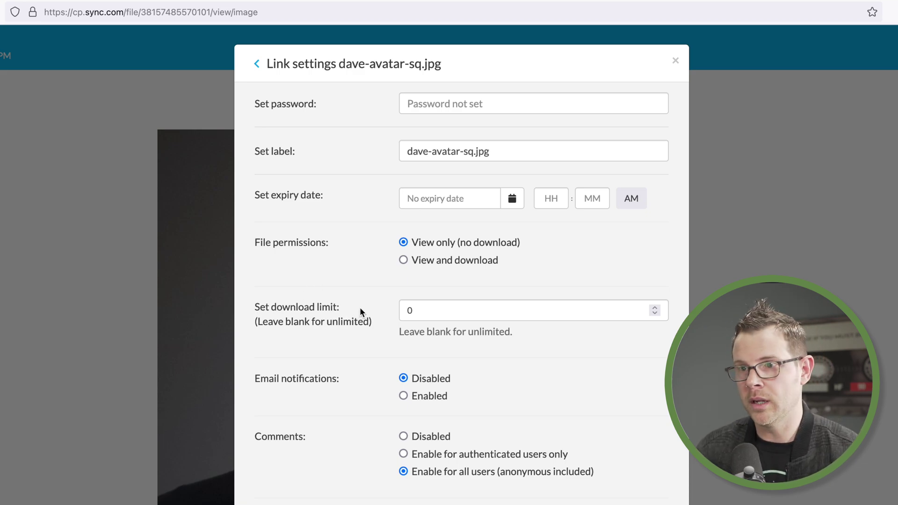
pyautogui.scroll(-5, 362, 305)
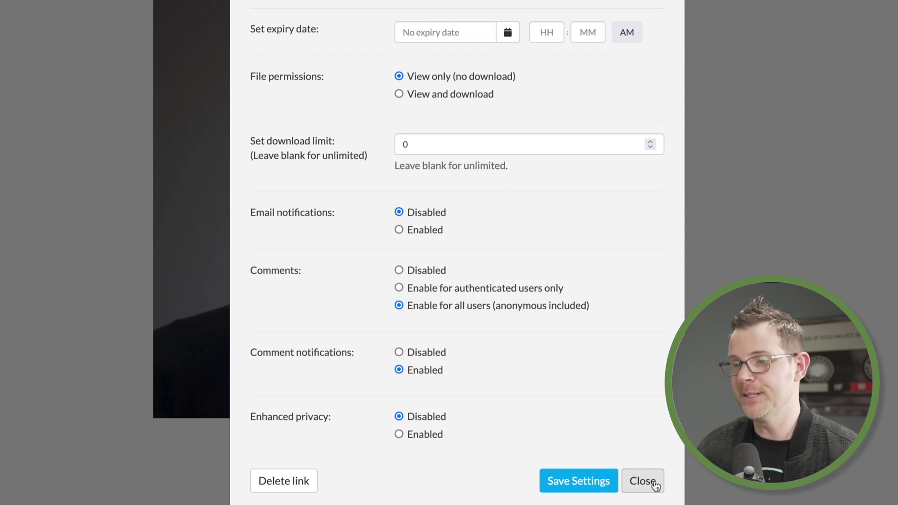
pyautogui.click(643, 481)
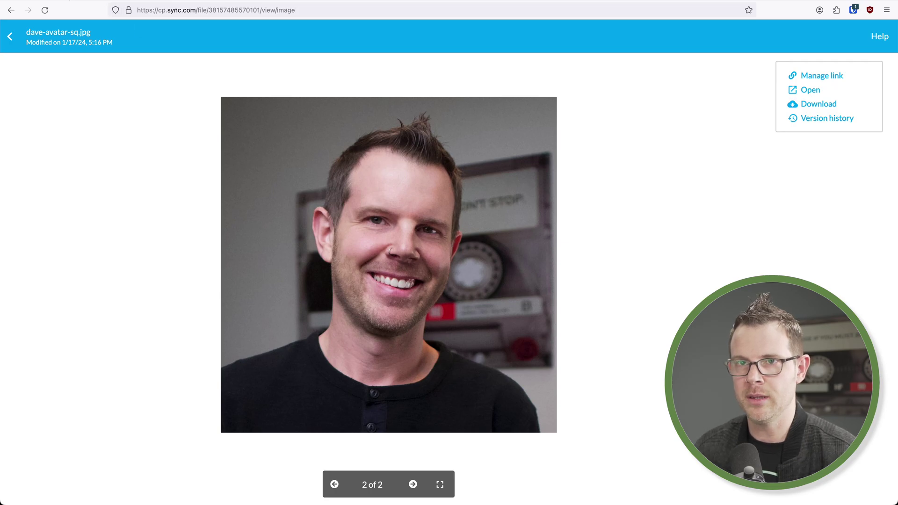
# Step: Load the copied avatar share link in a private window and try commenting
pyautogui.hotkey('ctrl', 'shift', 'p')
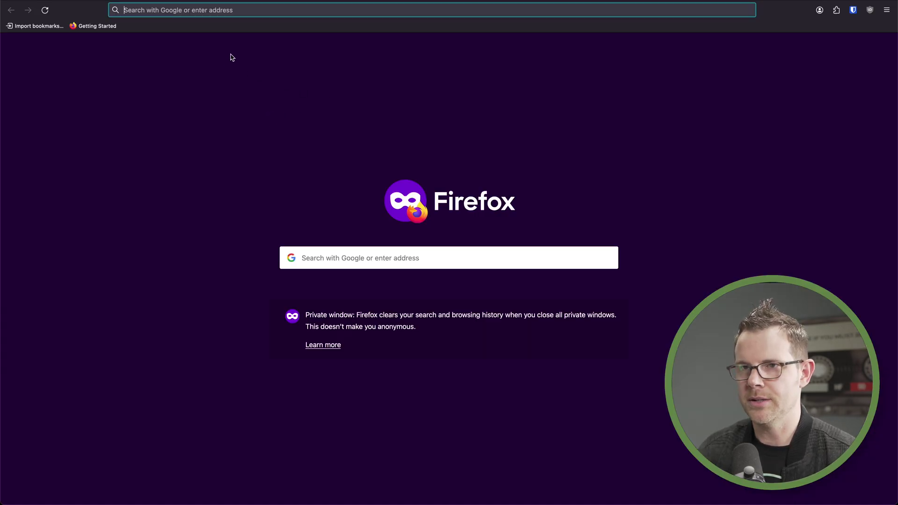
pyautogui.hotkey('ctrl', 'v')
pyautogui.press('Return')
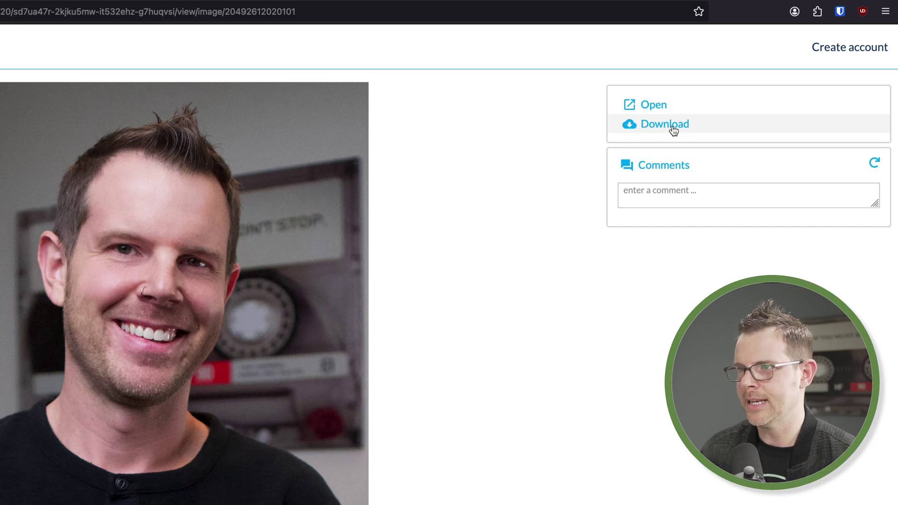
pyautogui.click(679, 193)
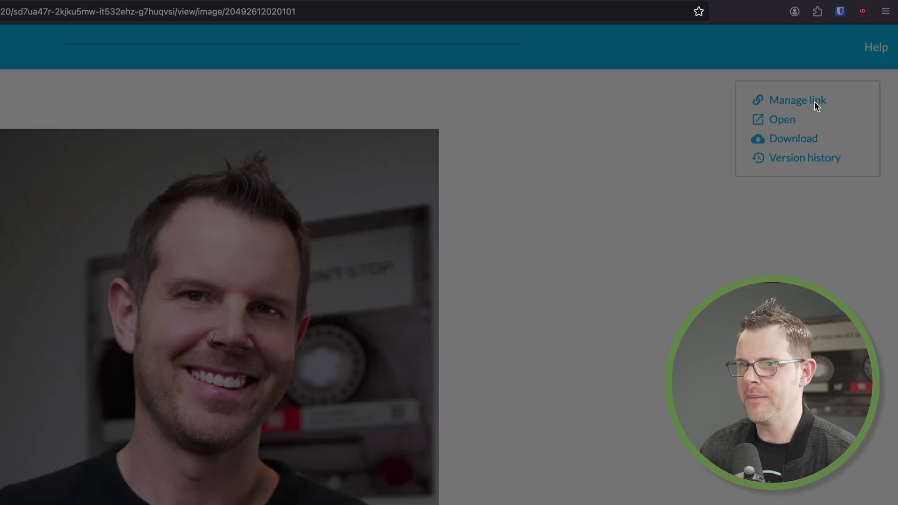
# Step: Enable comments for all users on the link and post an anonymous comment
pyautogui.click(814, 102)
pyautogui.click(455, 152)
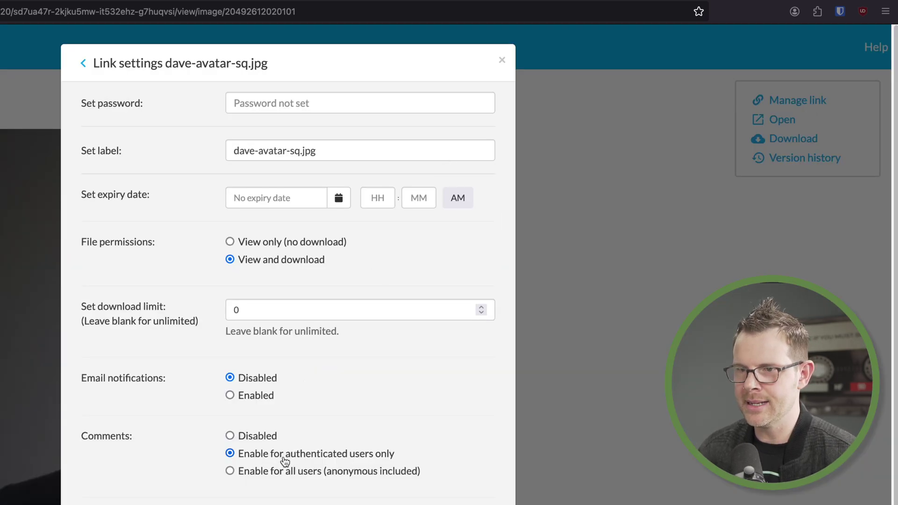
pyautogui.scroll(-5, 283, 461)
pyautogui.scroll(-2, 288, 330)
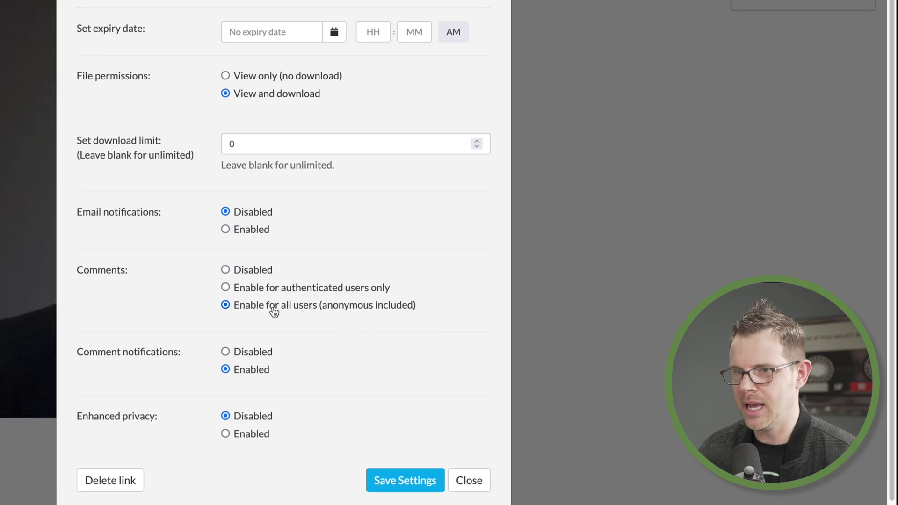
pyautogui.click(406, 480)
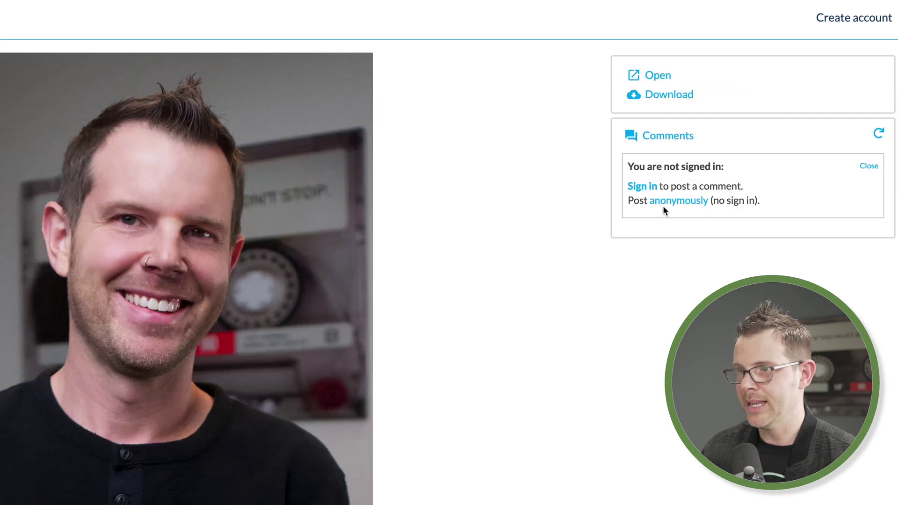
pyautogui.click(677, 201)
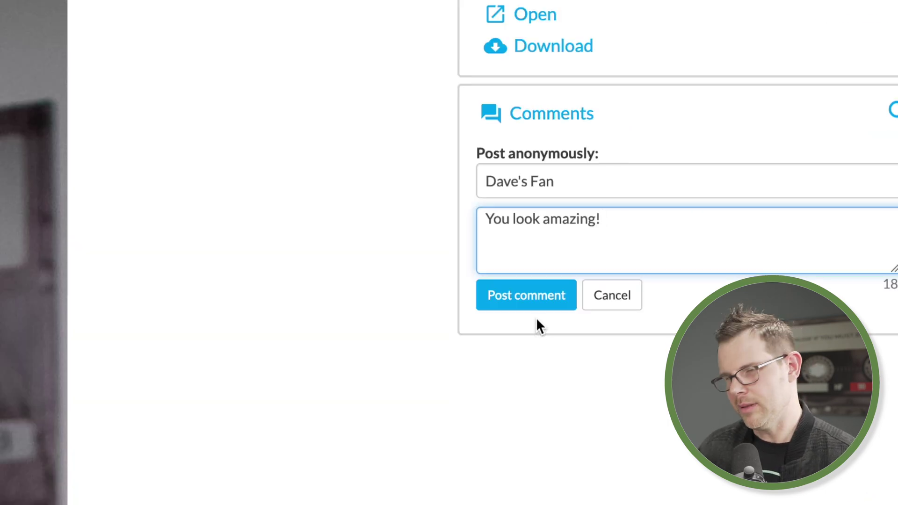
pyautogui.click(530, 298)
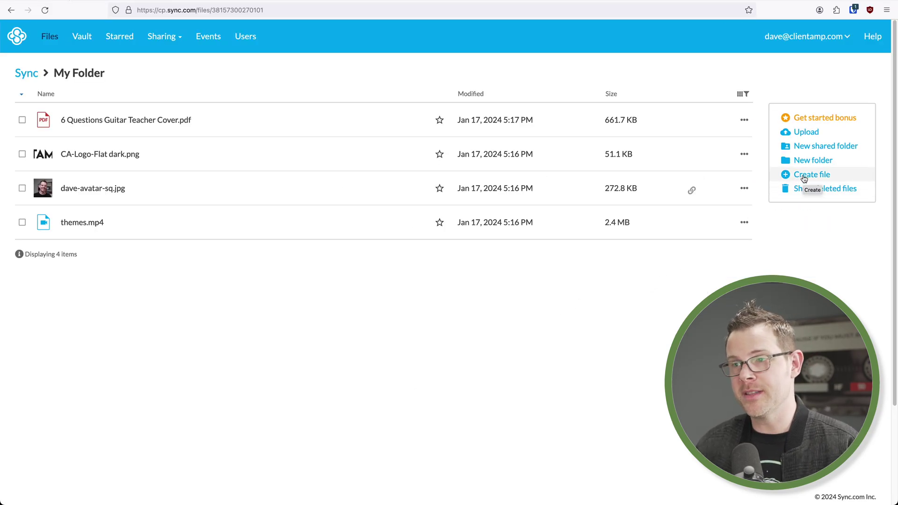
# Step: Create the Excel worksheet mysheet.xlsx in My Folder and edit it in Office Online
pyautogui.click(805, 177)
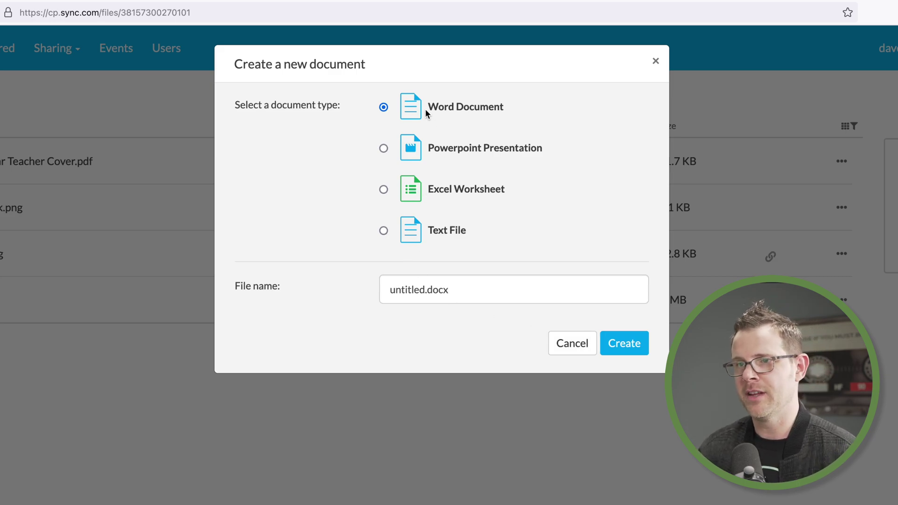
pyautogui.click(384, 189)
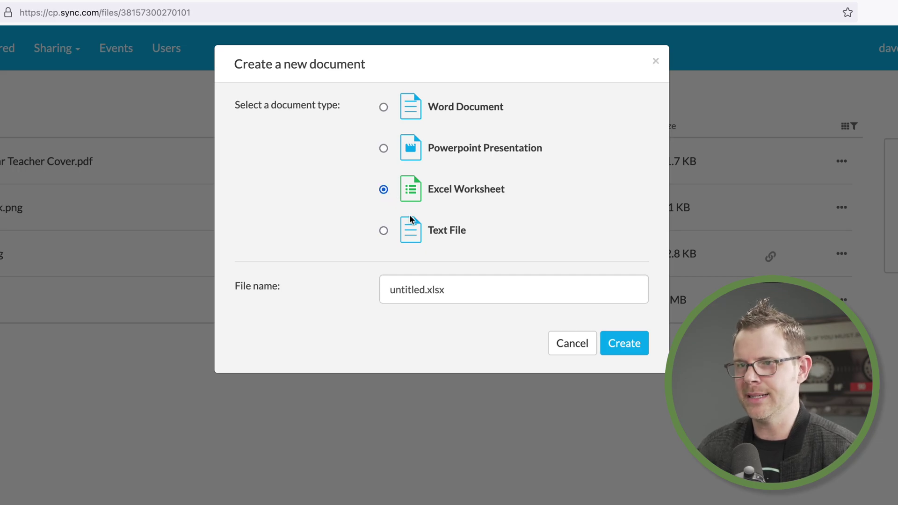
pyautogui.doubleClick(407, 290)
pyautogui.write('mysheet')
pyautogui.click(625, 344)
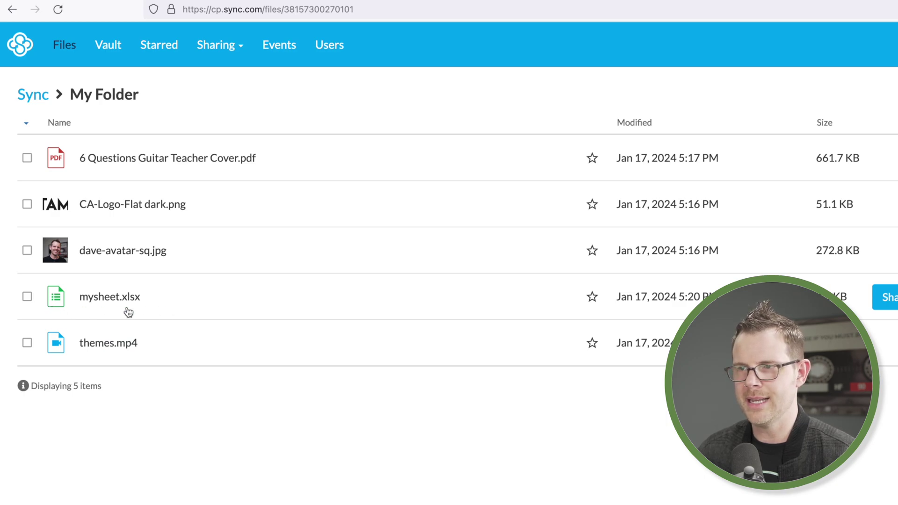
pyautogui.click(110, 297)
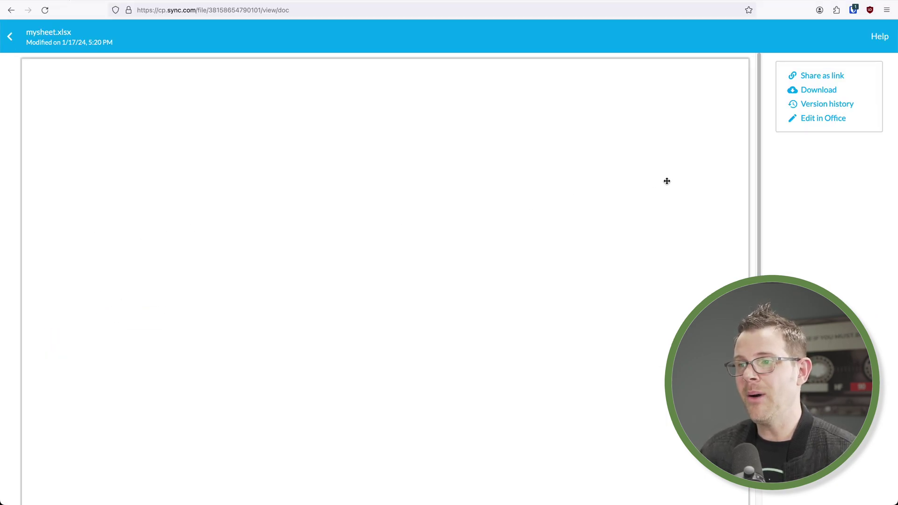
pyautogui.click(815, 120)
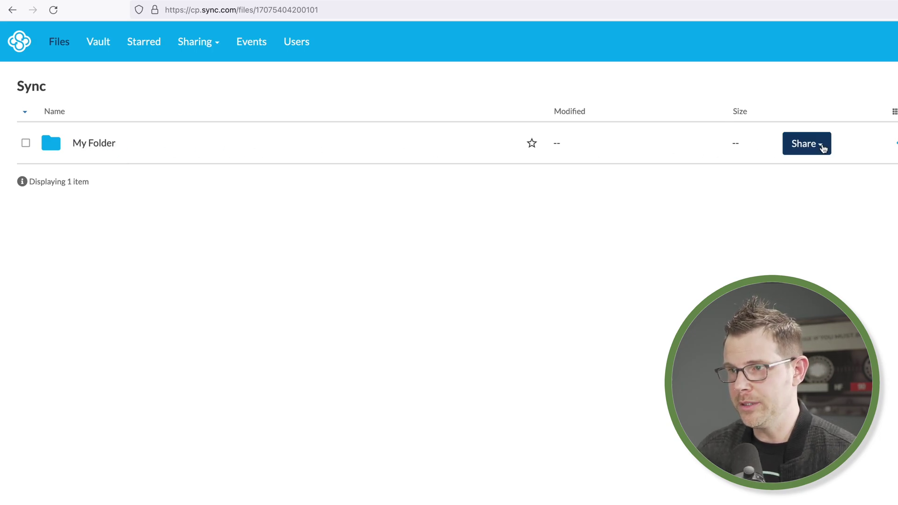
# Step: Create a share link for My Folder and review its link settings
pyautogui.click(823, 147)
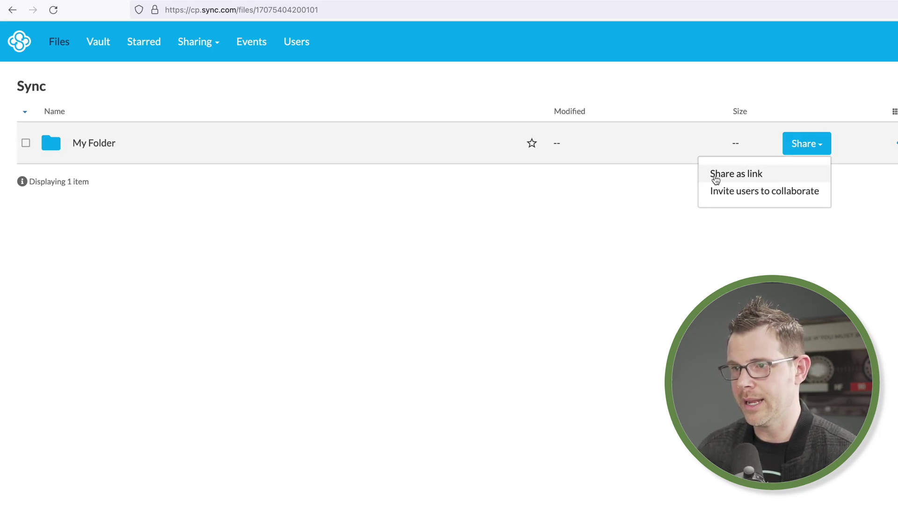
pyautogui.click(742, 177)
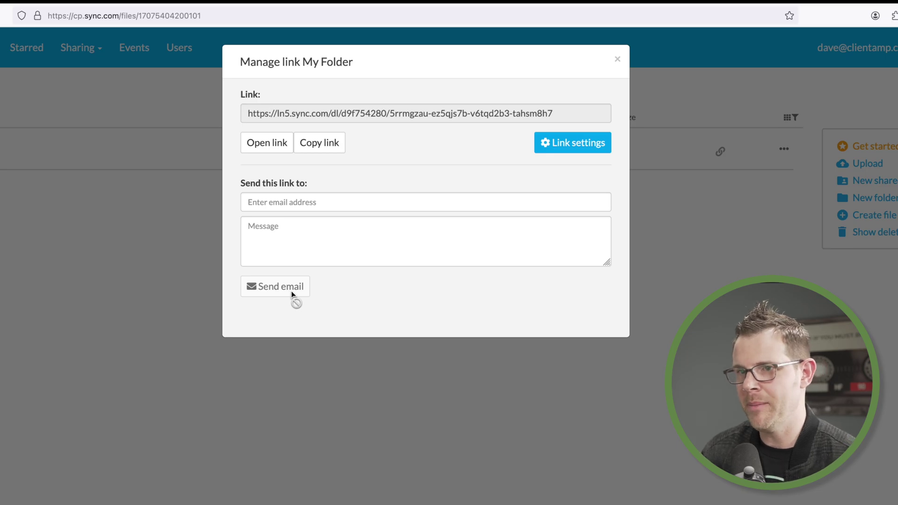
pyautogui.click(591, 148)
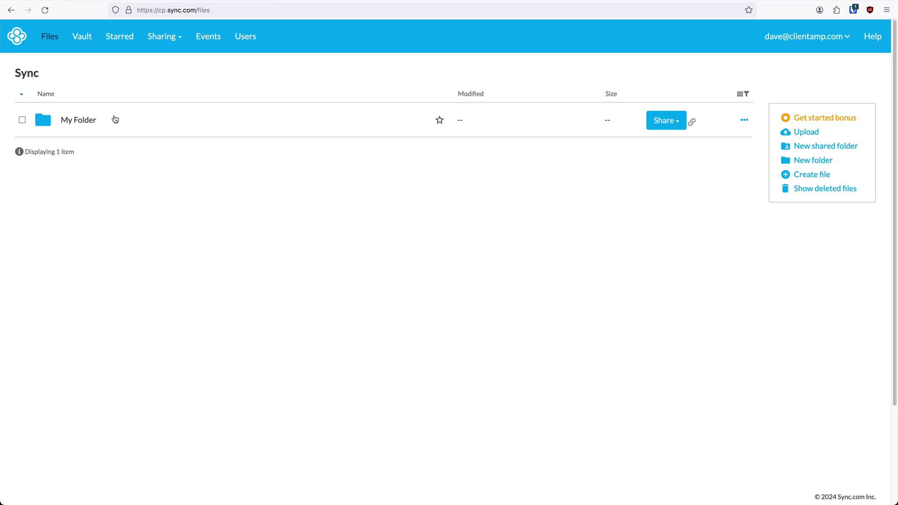
# Step: Create 'My Shared Folder' with one invitee who can view and edit
pyautogui.click(825, 147)
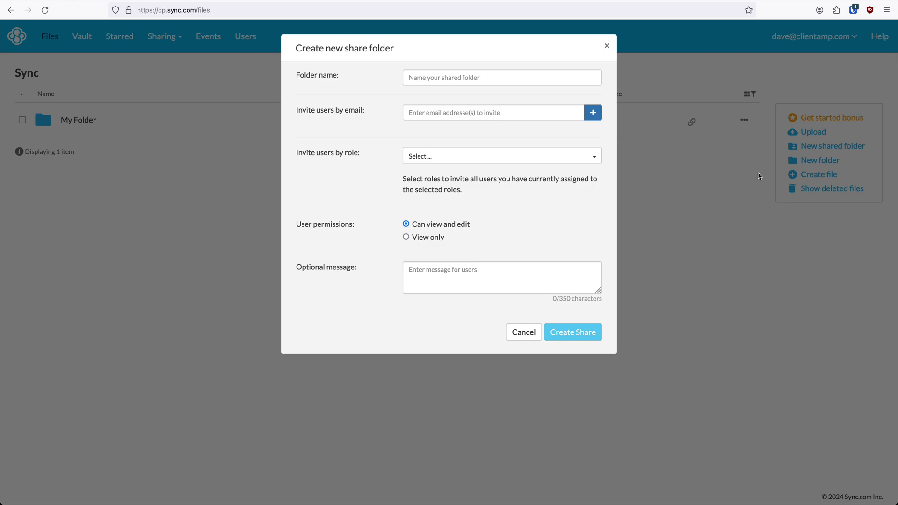
pyautogui.click(463, 76)
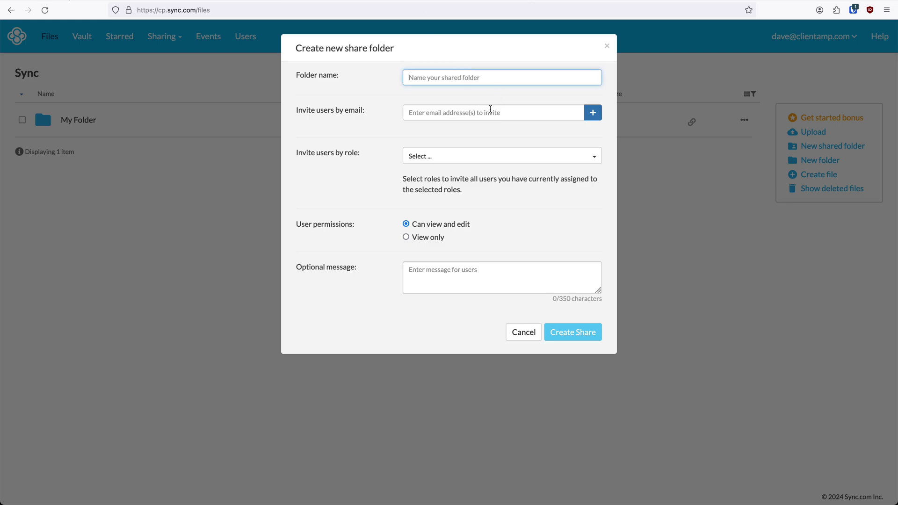
pyautogui.write('My Sh')
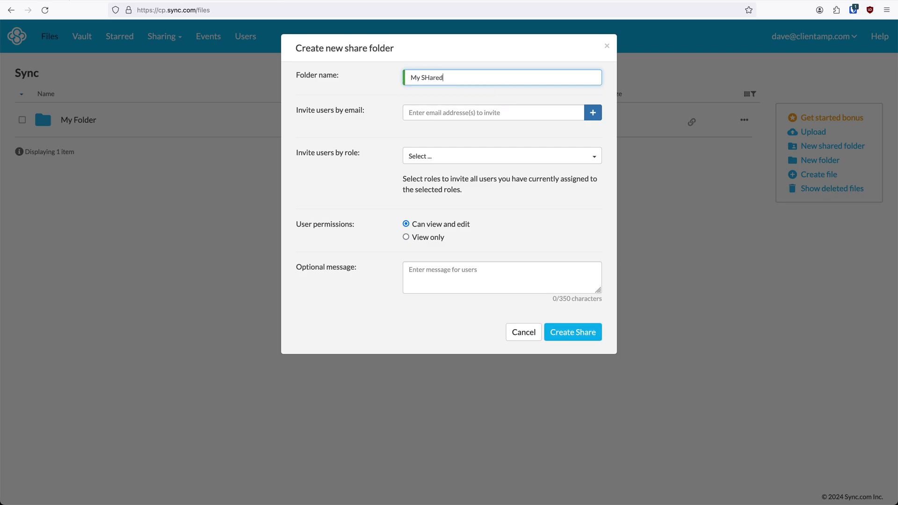
pyautogui.write('My Shared Fo')
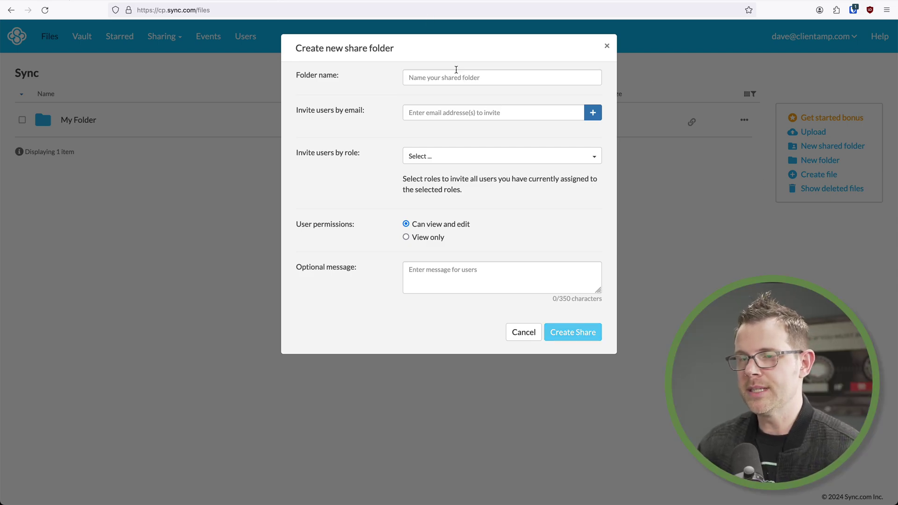
pyautogui.click(473, 78)
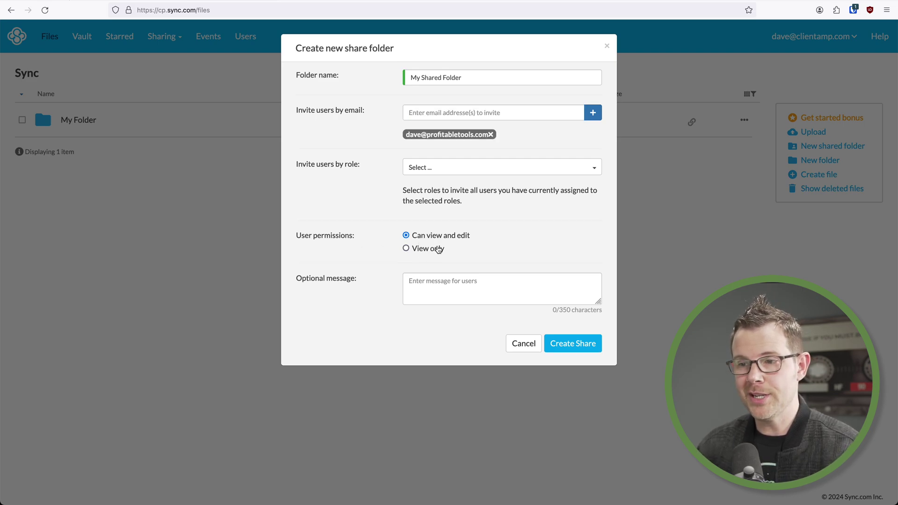
pyautogui.click(586, 345)
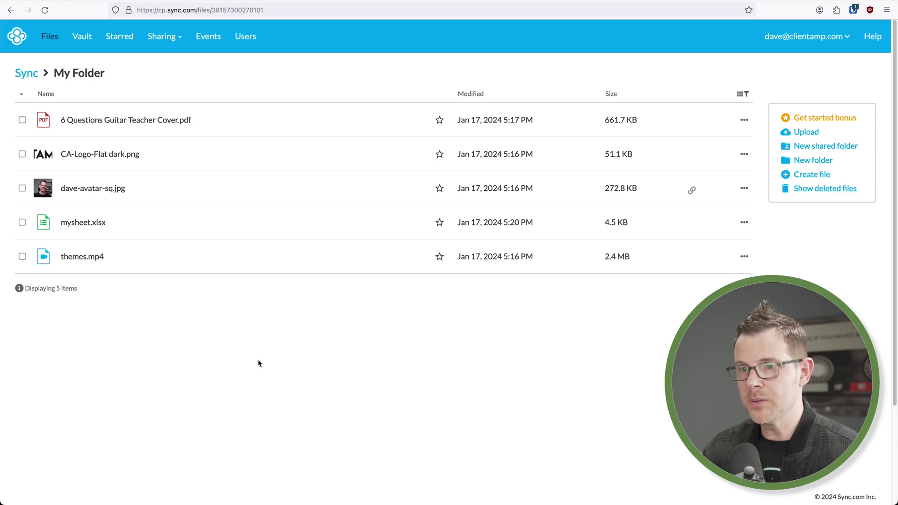
# Step: Star dave-avatar-sq.jpg and check it appears on the Starred page
pyautogui.moveTo(281, 188)
pyautogui.click(440, 188)
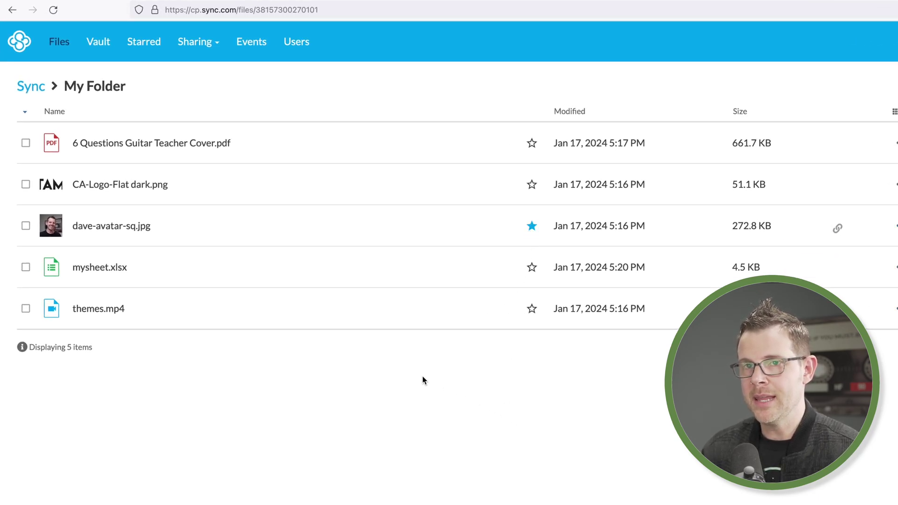
pyautogui.click(147, 44)
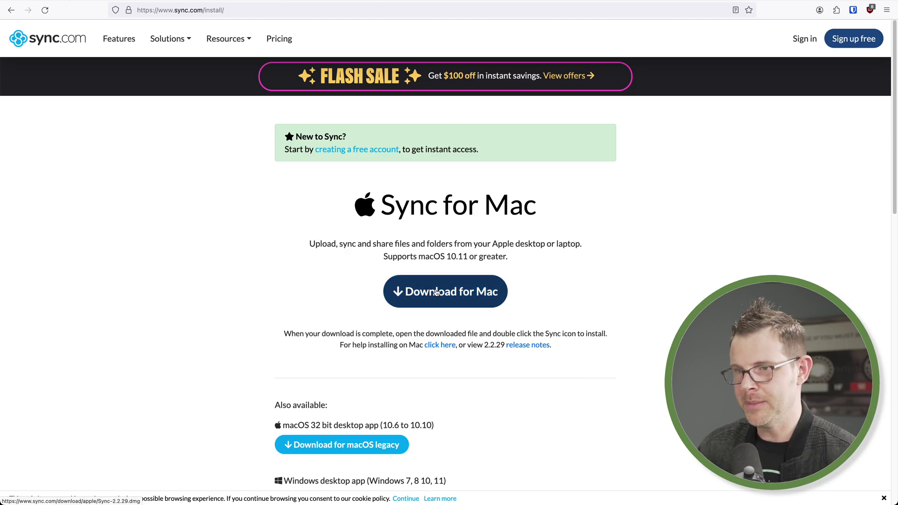
# Step: Download the Sync-2.2.29.dmg Mac installer from sync.com/install
pyautogui.click(460, 298)
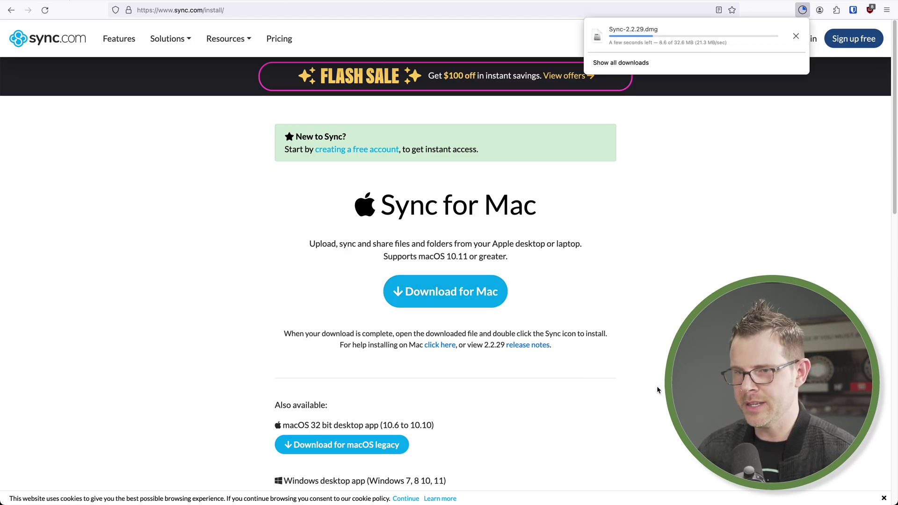
pyautogui.scroll(-4, 658, 386)
pyautogui.scroll(-2, 657, 386)
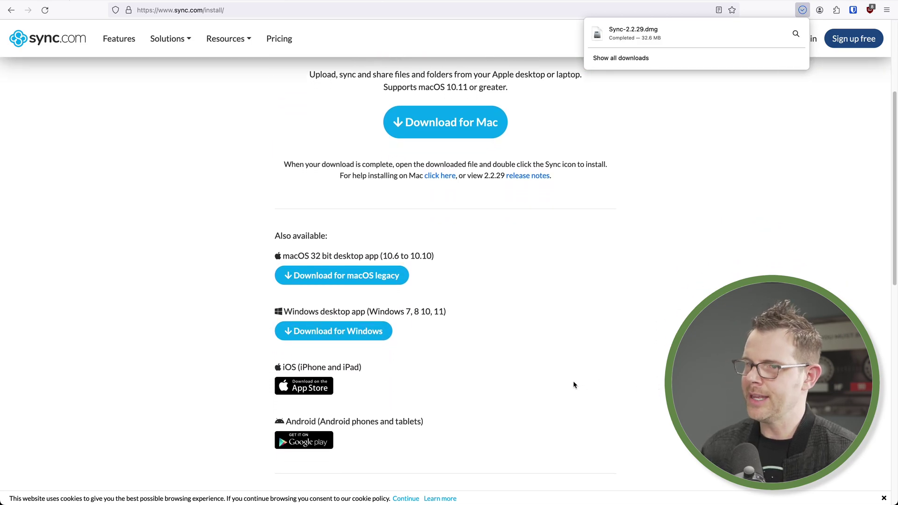
pyautogui.scroll(-2, 571, 382)
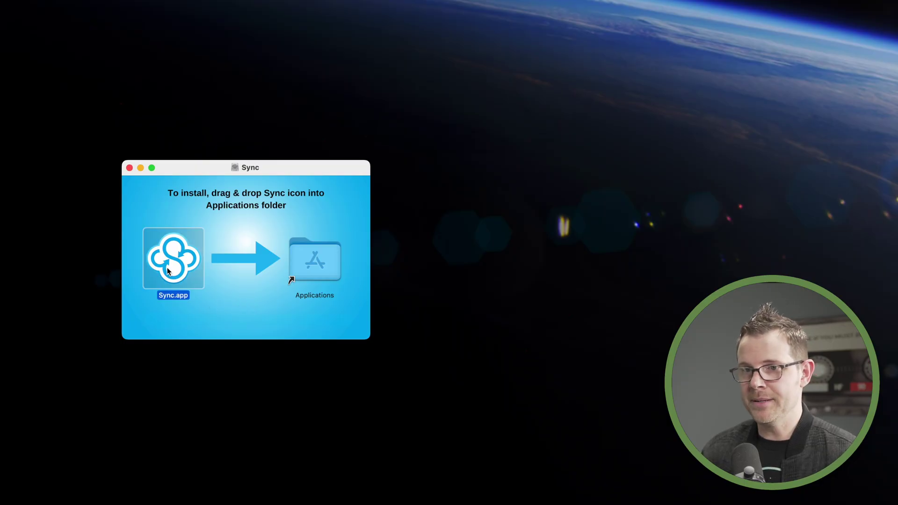
# Step: Install Sync into Applications, approve the security prompt, and finish the setup wizard
pyautogui.moveTo(174, 260); pyautogui.dragTo(316, 267)
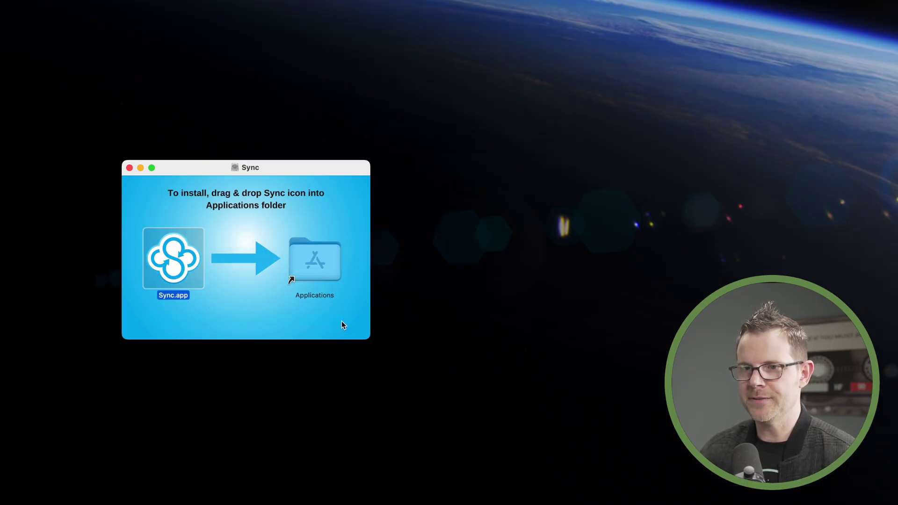
pyautogui.moveTo(663, 88); pyautogui.dragTo(545, 137)
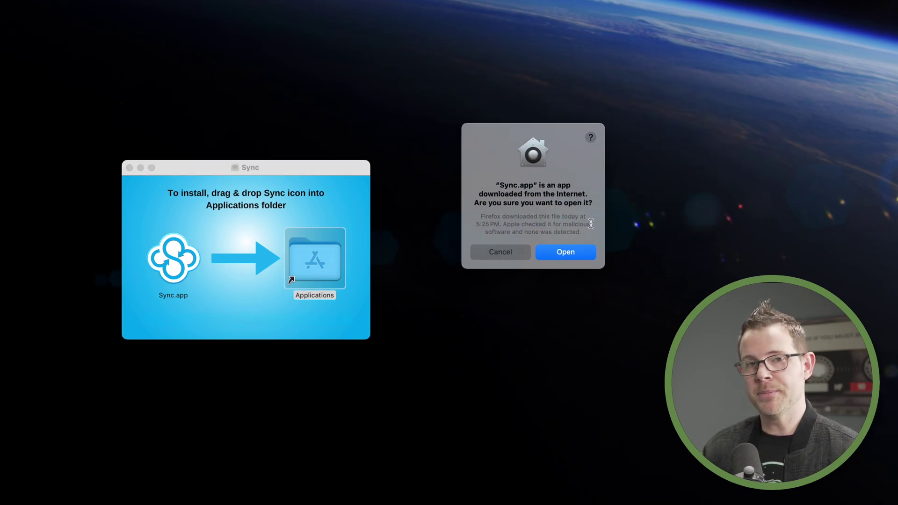
pyautogui.click(576, 251)
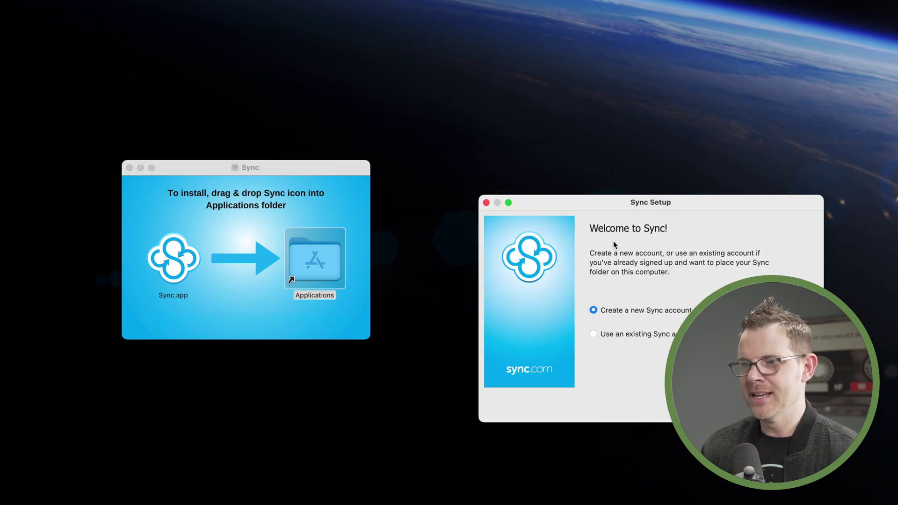
pyautogui.moveTo(653, 203); pyautogui.dragTo(575, 110)
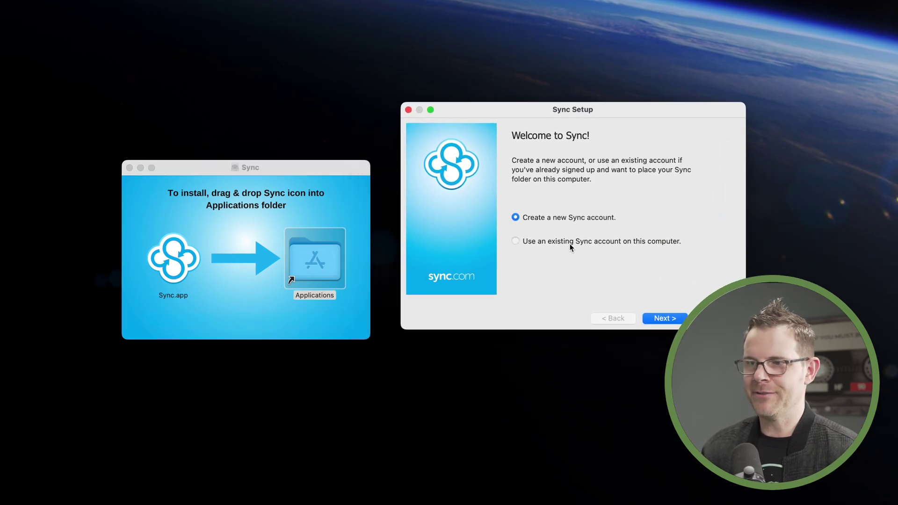
pyautogui.click(665, 318)
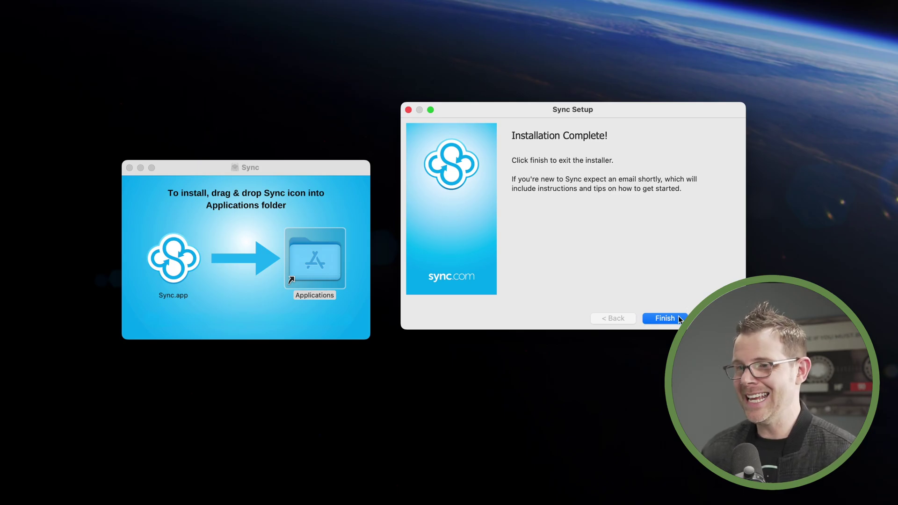
pyautogui.click(664, 318)
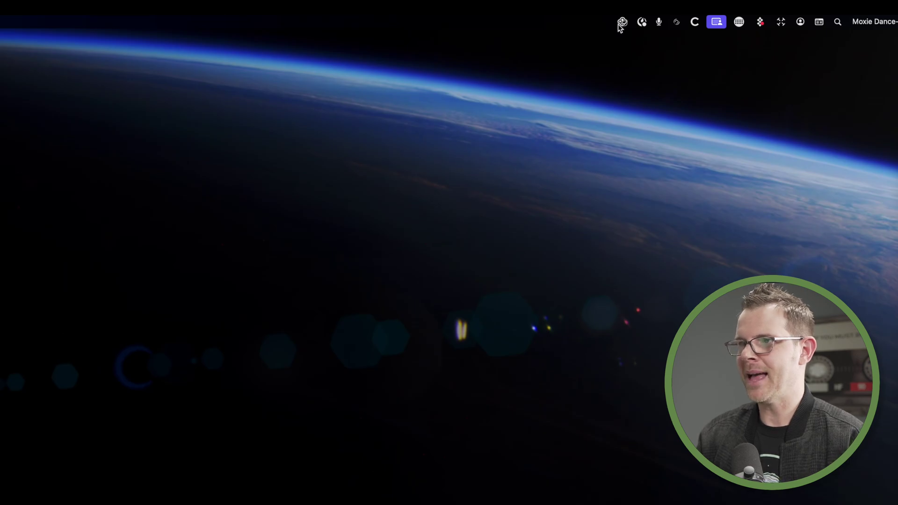
# Step: From the Sync status panel, open the local Sync folder in Finder
pyautogui.click(623, 21)
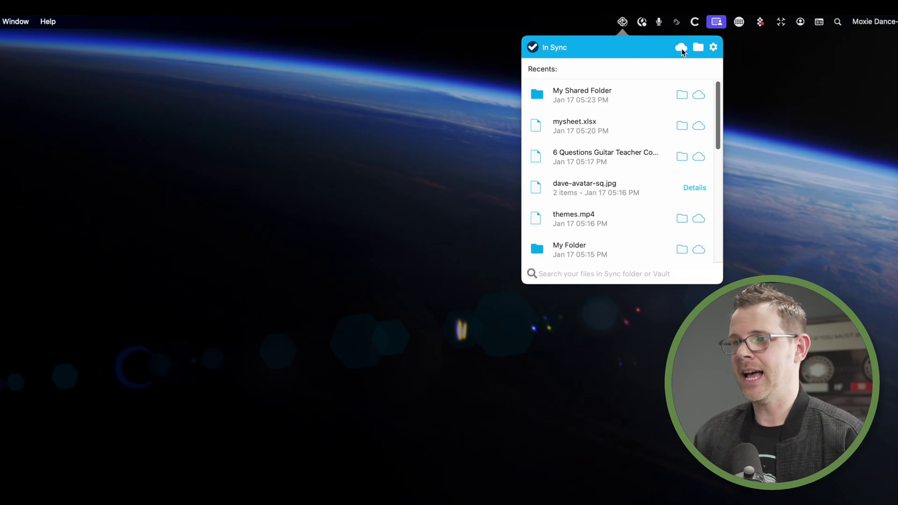
pyautogui.click(698, 46)
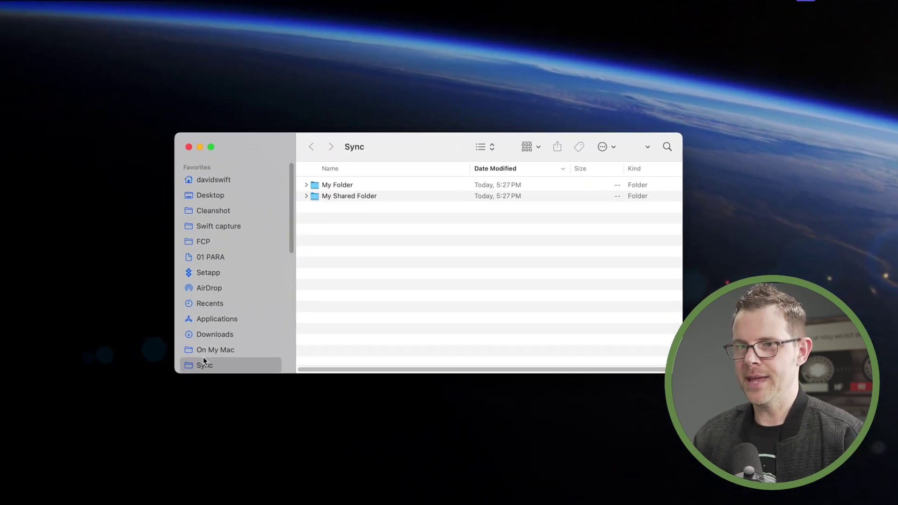
# Step: Put Sync second in Finder favourites, expand My Folder, and search the panel for 'themes'
pyautogui.moveTo(223, 362); pyautogui.dragTo(238, 184)
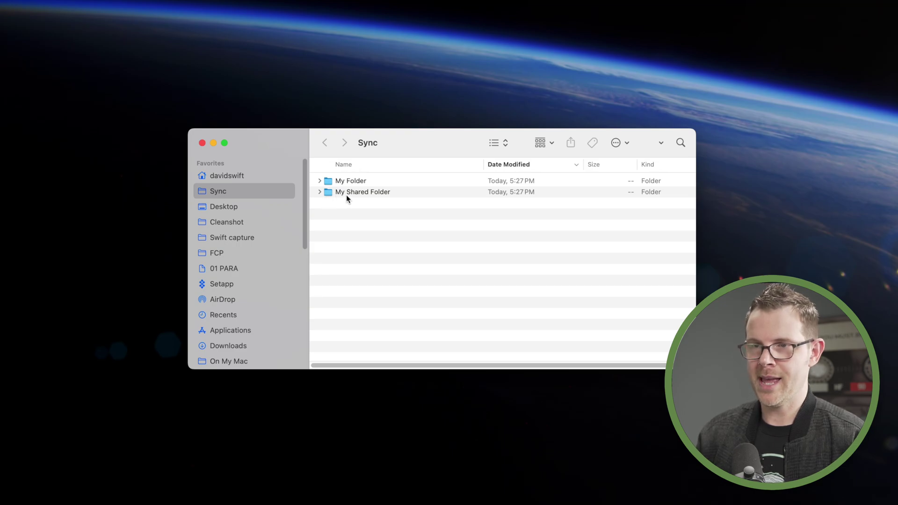
pyautogui.click(319, 181)
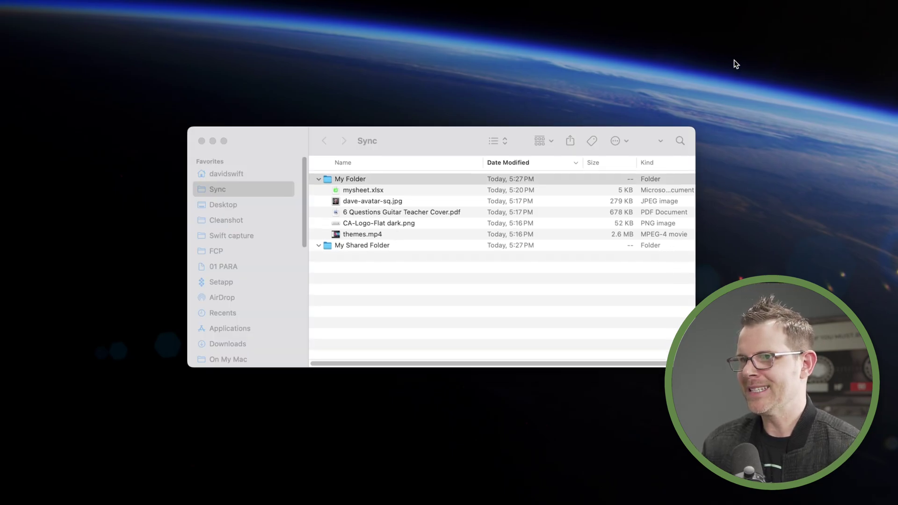
pyautogui.click(725, 11)
pyautogui.click(682, 262)
pyautogui.write('themes')
pyautogui.press('Return')
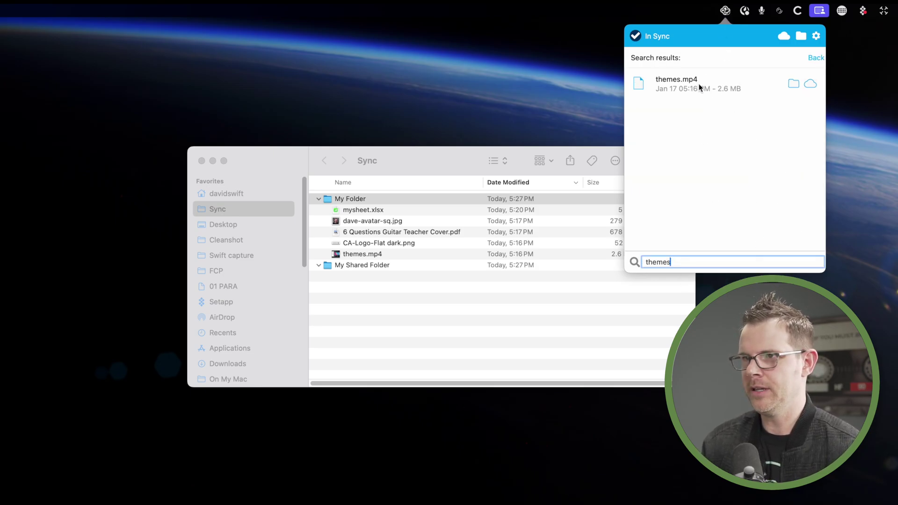
pyautogui.click(814, 83)
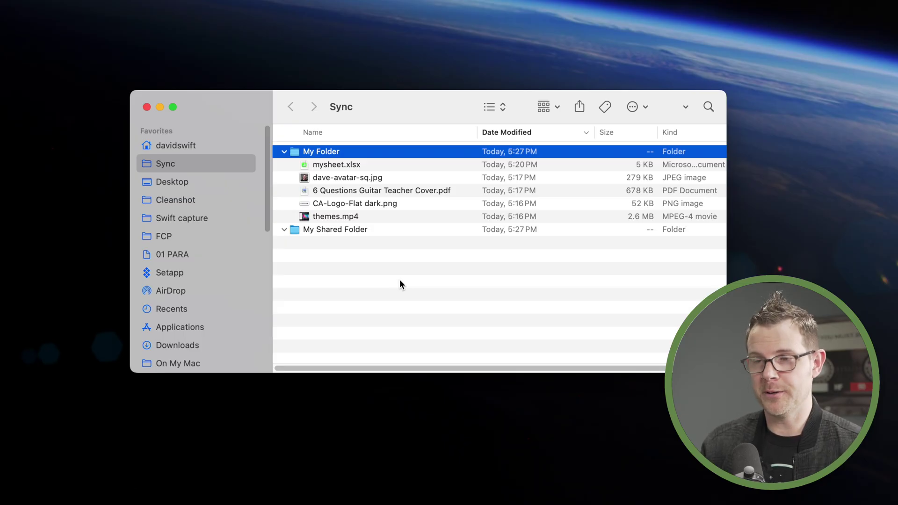
# Step: Create 'My Test Folder' in the Sync folder and drag a logo image into it
pyautogui.press('shift+super+n')
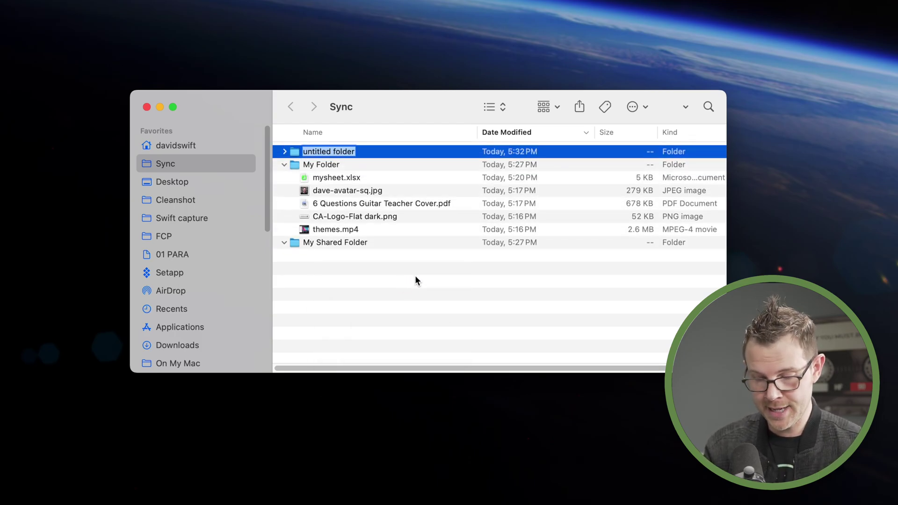
pyautogui.write('My Test F')
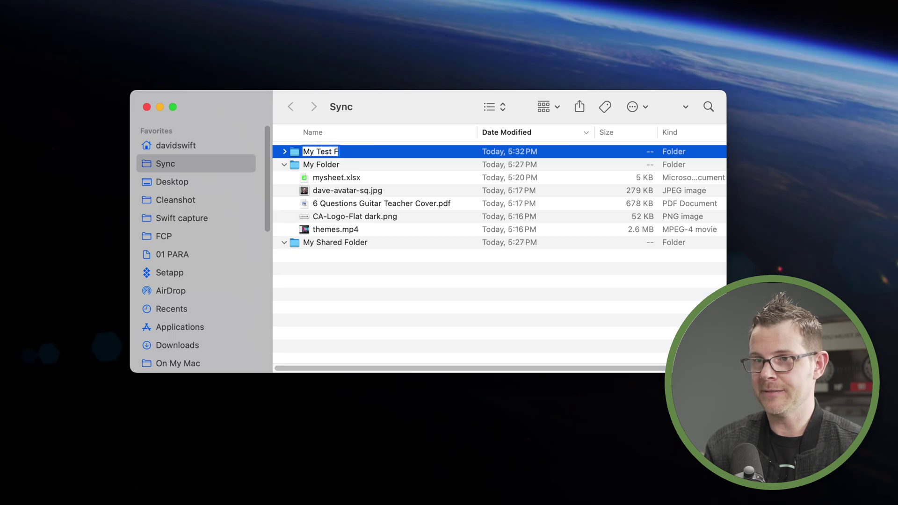
pyautogui.write('older')
pyautogui.press('Return')
pyautogui.moveTo(604, 365)
pyautogui.mouseDown()
pyautogui.moveTo(387, 171)
pyautogui.moveTo(333, 150)
pyautogui.mouseUp()
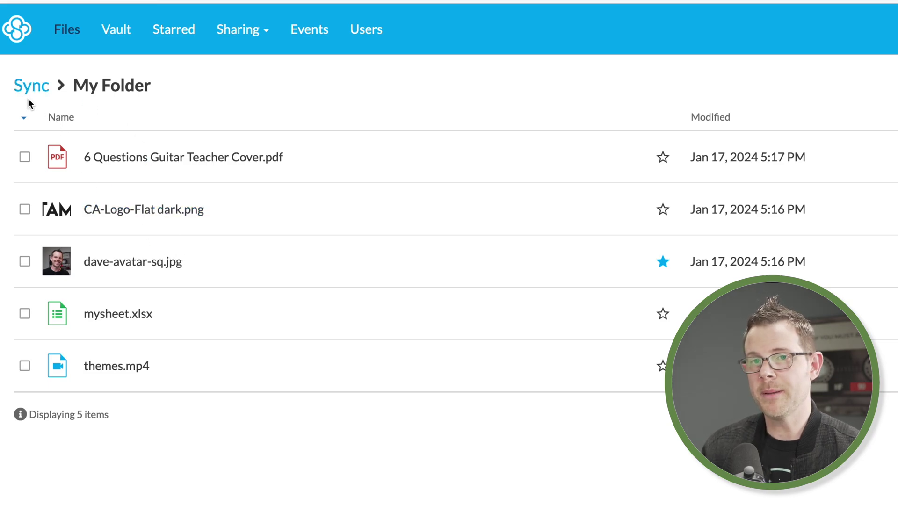
# Step: Go back to the Sync root on the web and open My Test Folder
pyautogui.click(31, 85)
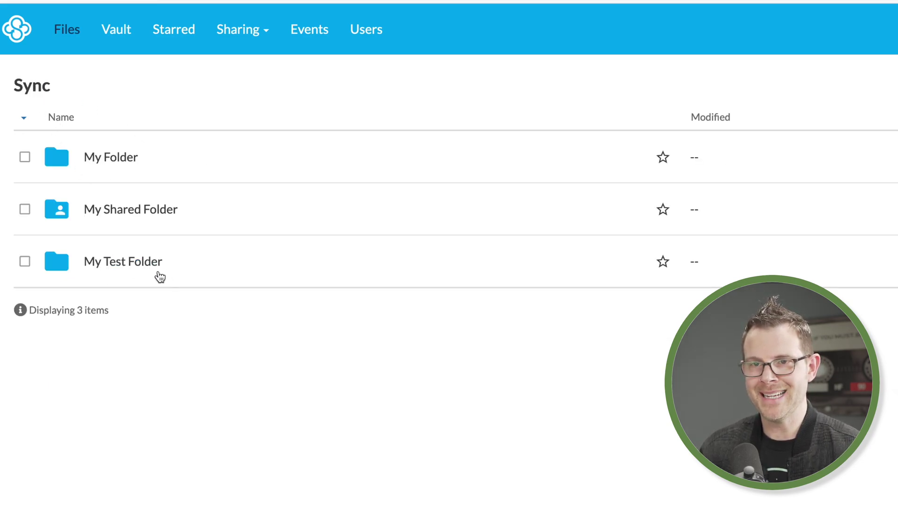
pyautogui.click(128, 263)
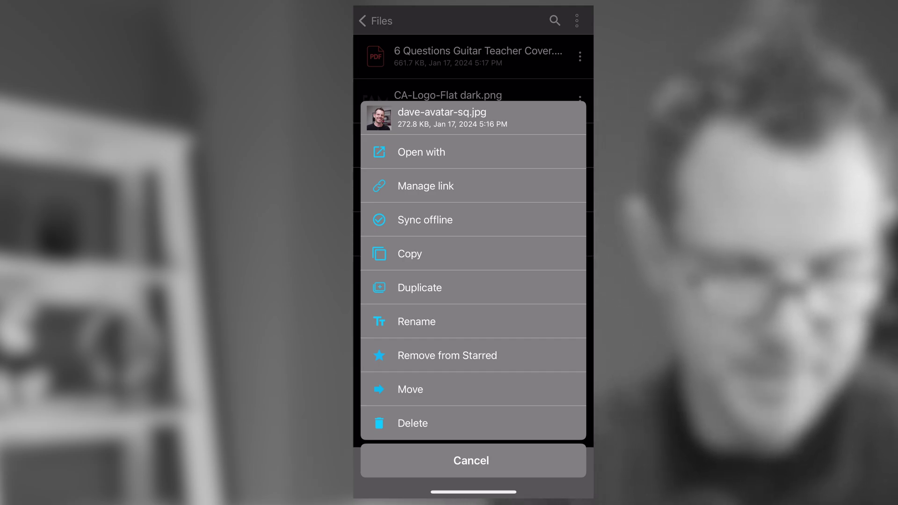
# Step: In the iOS app, dismiss the image options and start creating a new file
pyautogui.click(471, 460)
pyautogui.click(565, 400)
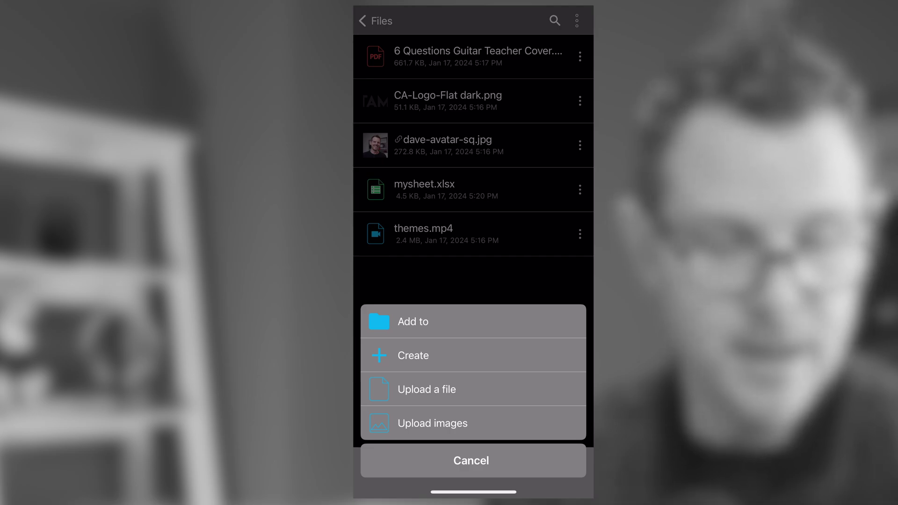
pyautogui.click(414, 356)
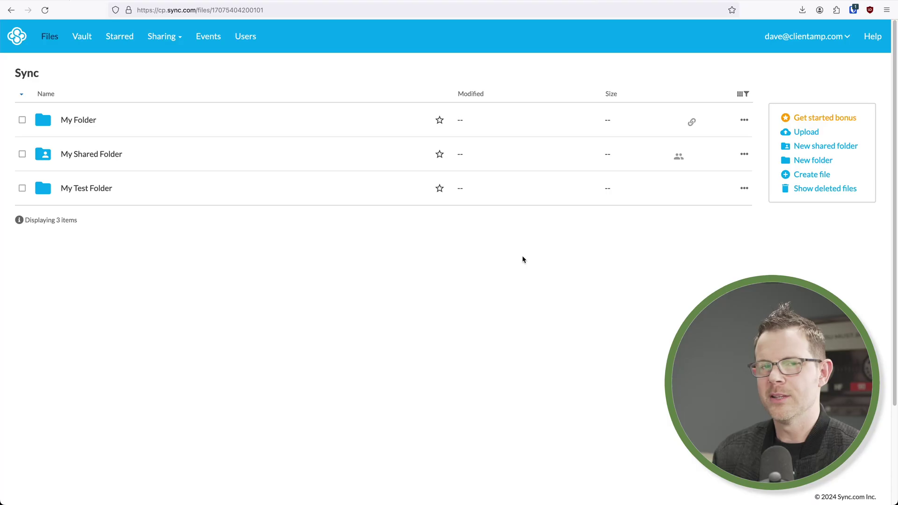
# Step: On the web, create a new Text File and select its default name for renaming
pyautogui.click(812, 174)
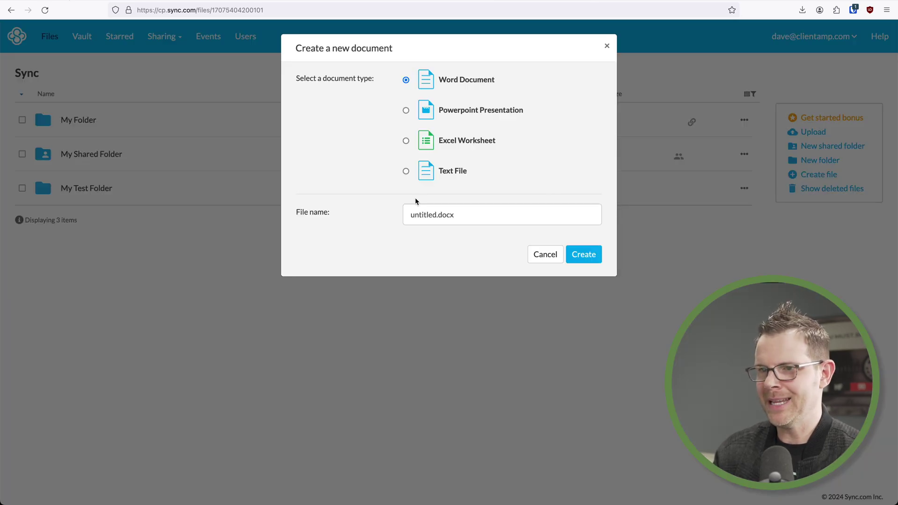
pyautogui.click(407, 171)
pyautogui.doubleClick(421, 215)
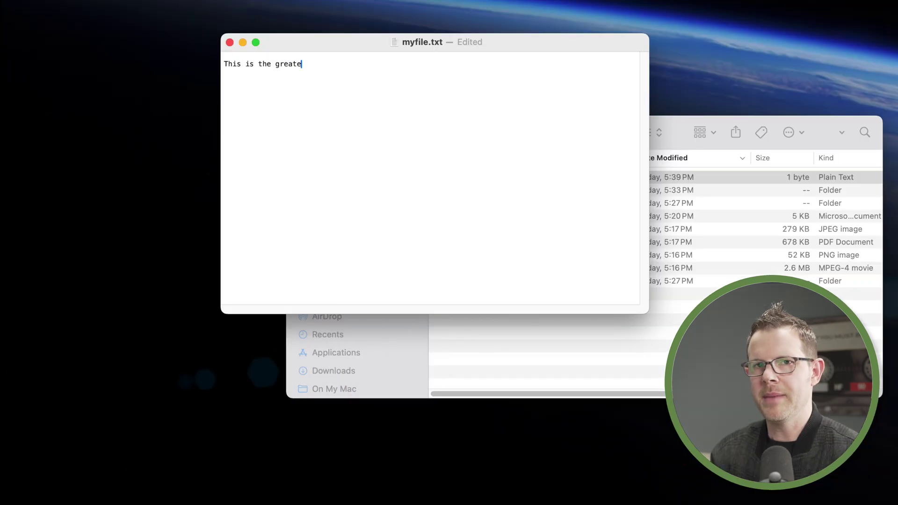
pyautogui.write('xt file ever created!')
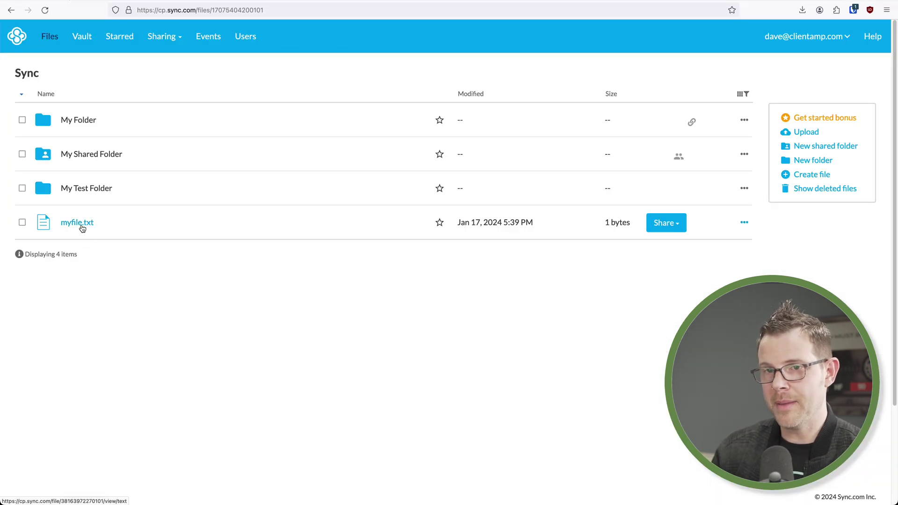
# Step: Open myfile.txt's version history and restore the older 1-byte version
pyautogui.click(77, 223)
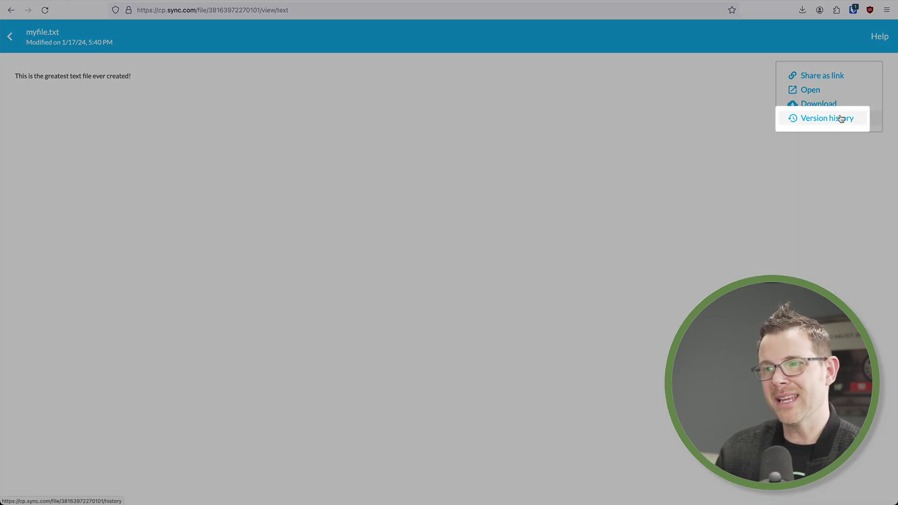
pyautogui.click(827, 118)
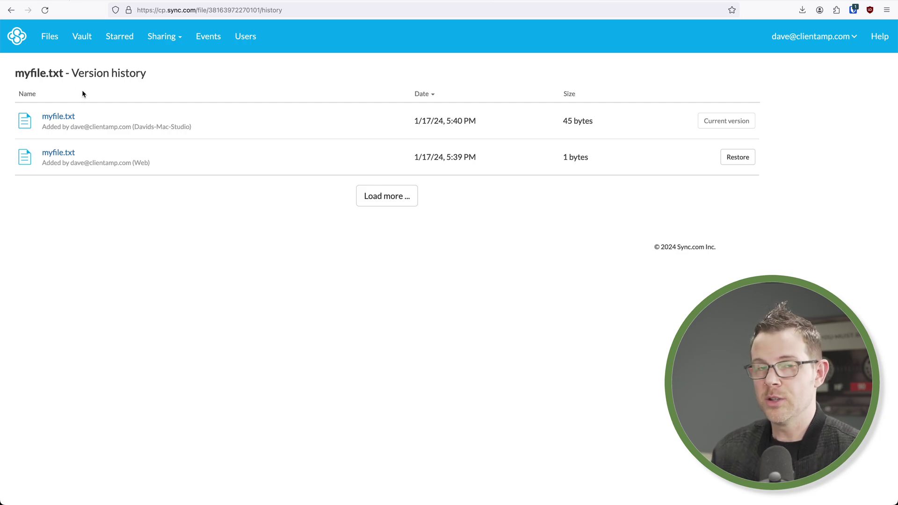
pyautogui.click(746, 161)
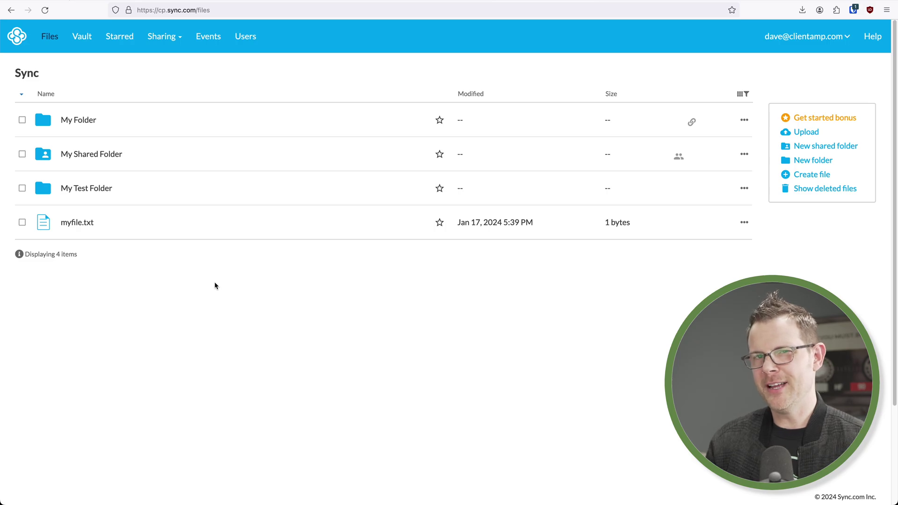
pyautogui.click(81, 36)
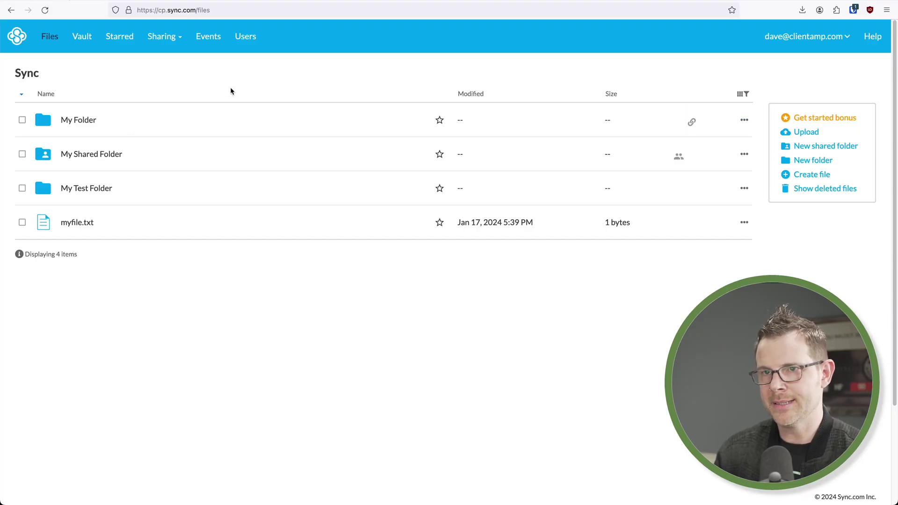
# Step: Invite a new team user as Default User from the Users page
pyautogui.click(245, 36)
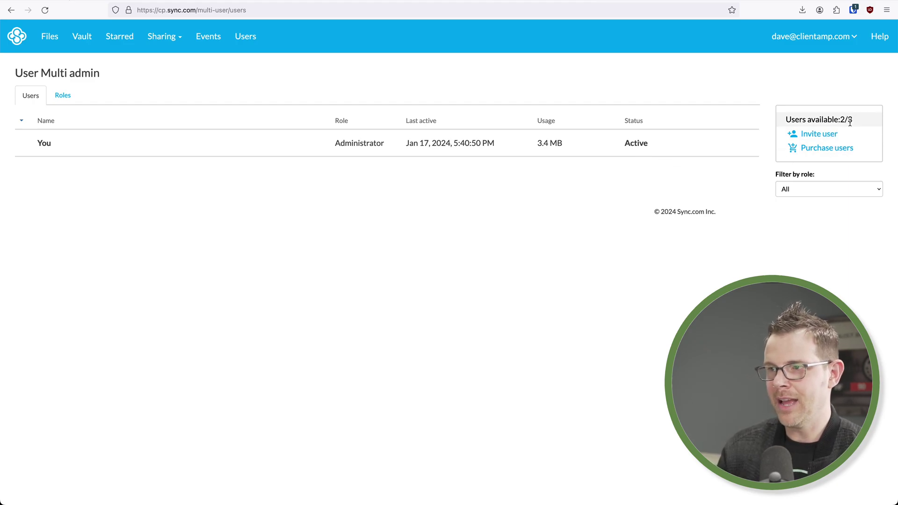
pyautogui.click(832, 134)
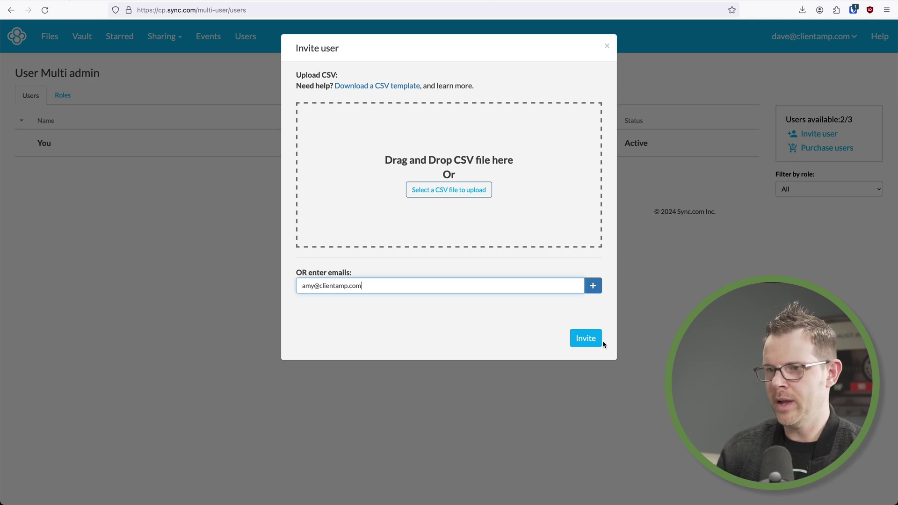
pyautogui.click(586, 339)
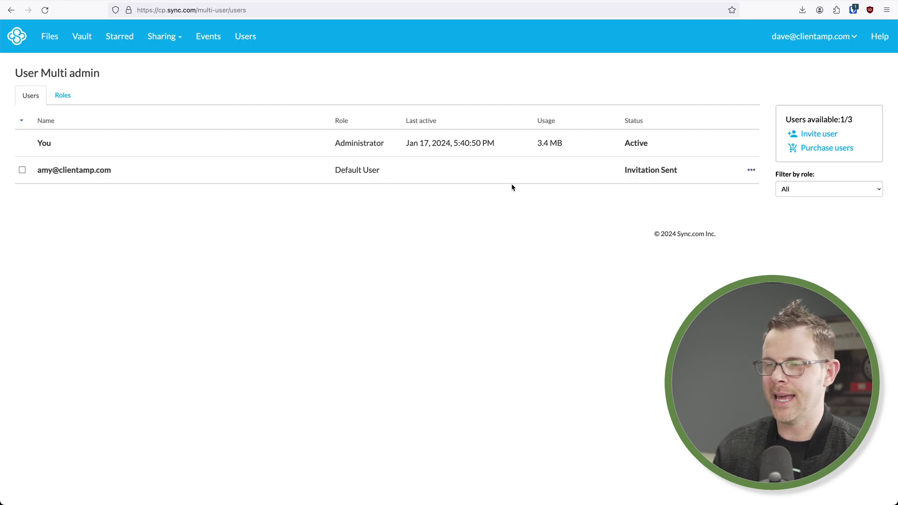
# Step: View the Roles list (Administrator, Default User) and start adding a new role
pyautogui.click(63, 95)
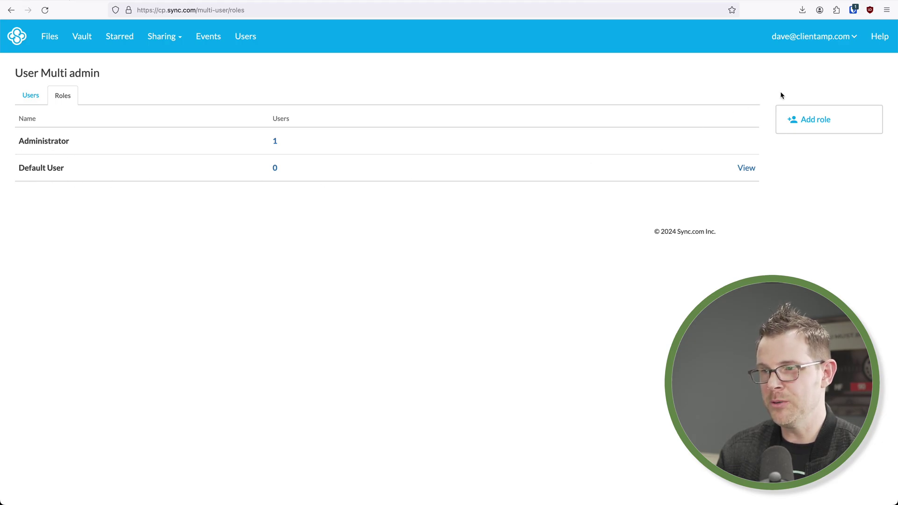
pyautogui.click(823, 121)
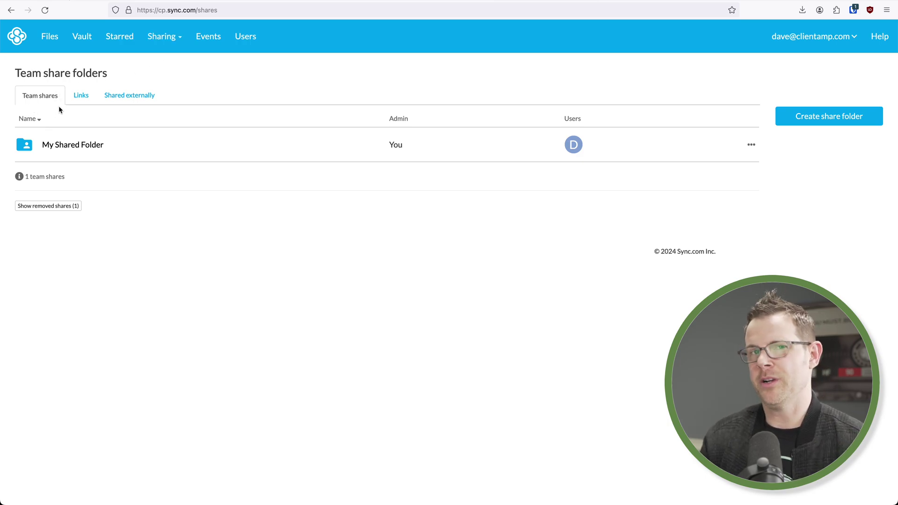
# Step: Check the Links and Shared externally tabs, which show no external shares
pyautogui.click(81, 95)
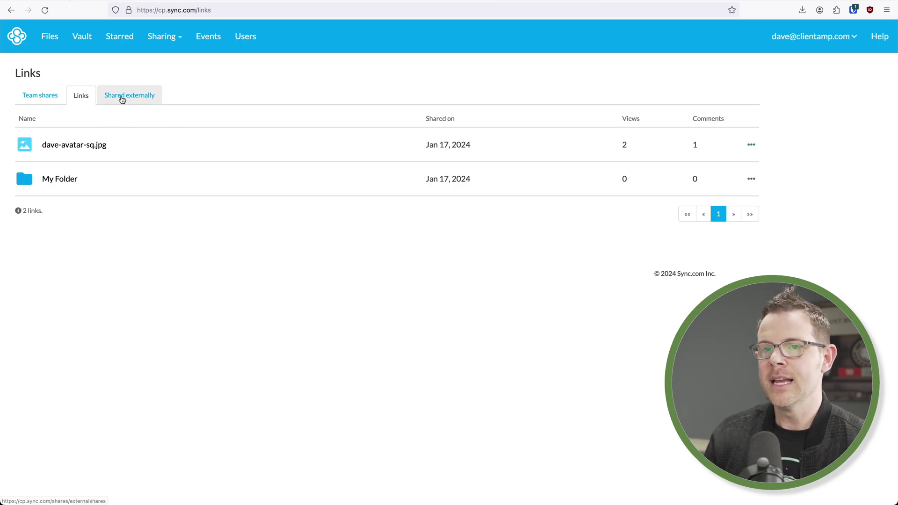
pyautogui.click(123, 96)
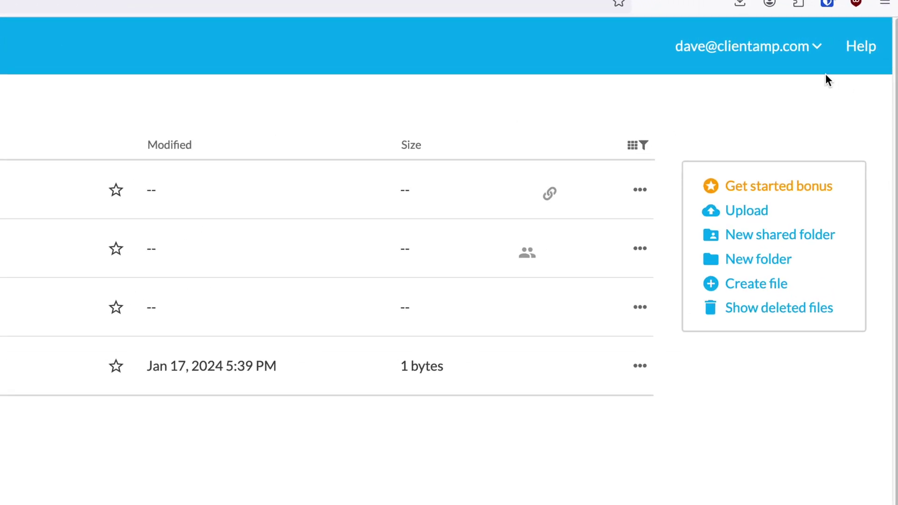
# Step: From account Settings, open the Custom Branding preferences showing the Profitable Tools logo
pyautogui.click(792, 50)
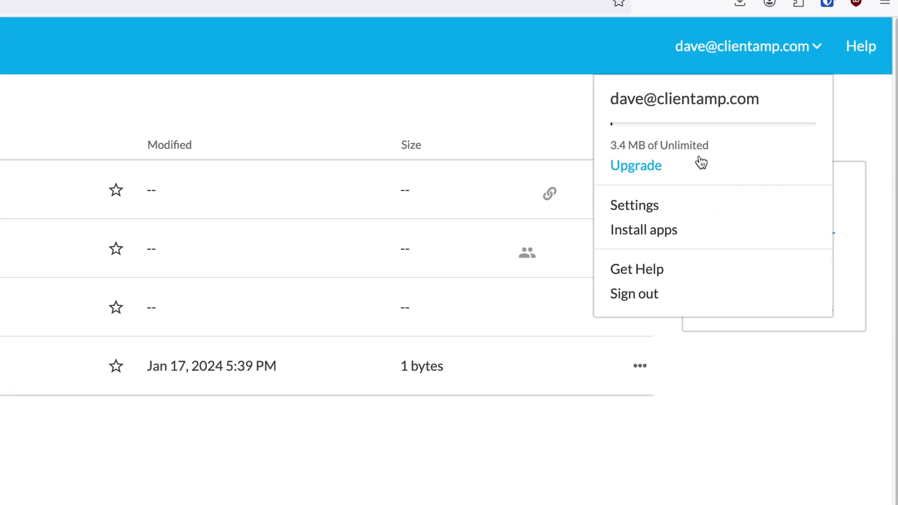
pyautogui.click(668, 206)
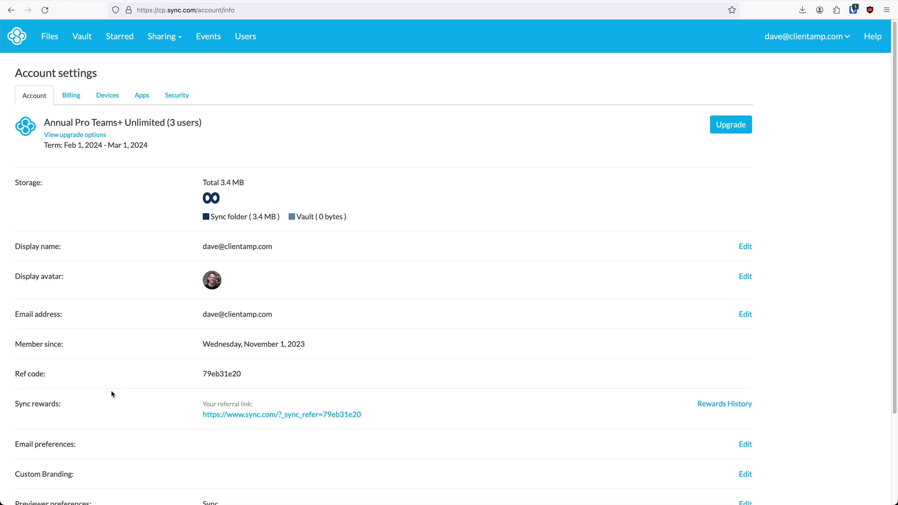
pyautogui.scroll(-3, 111, 391)
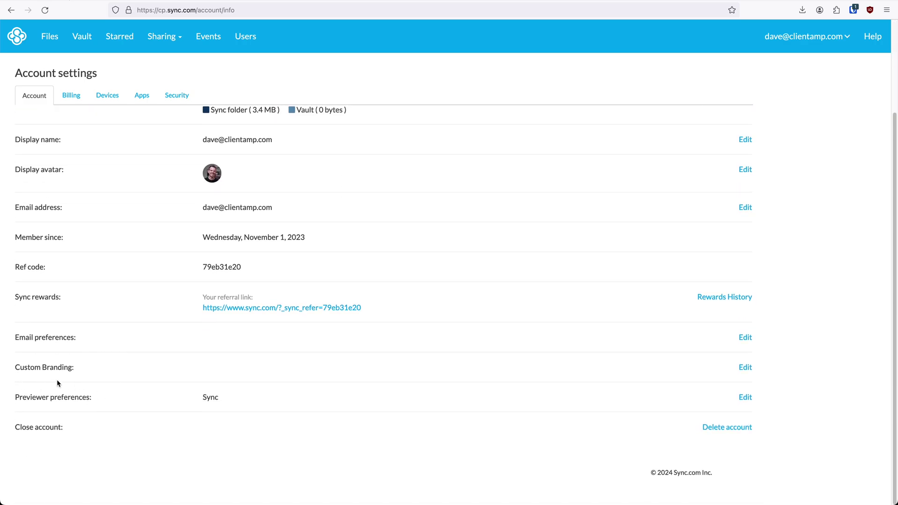
pyautogui.click(744, 368)
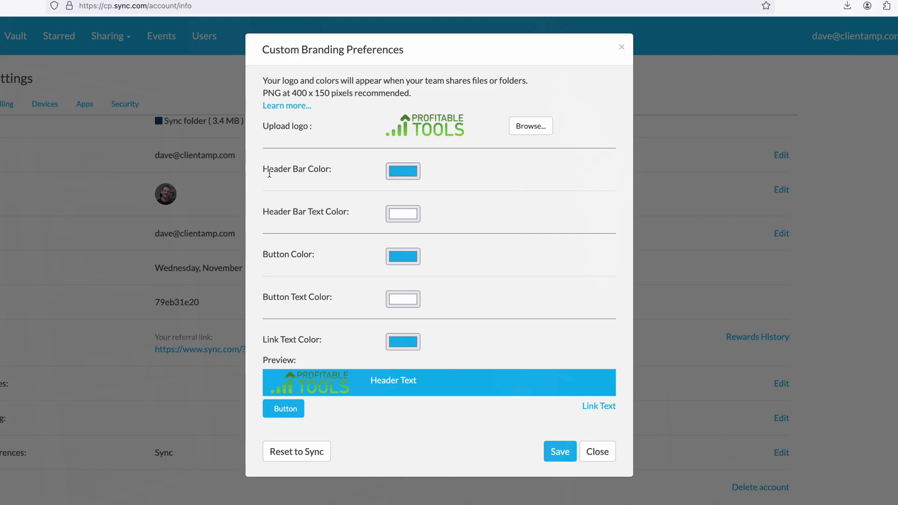
# Step: Set the branding header bar colour to white and the header text to green
pyautogui.click(403, 171)
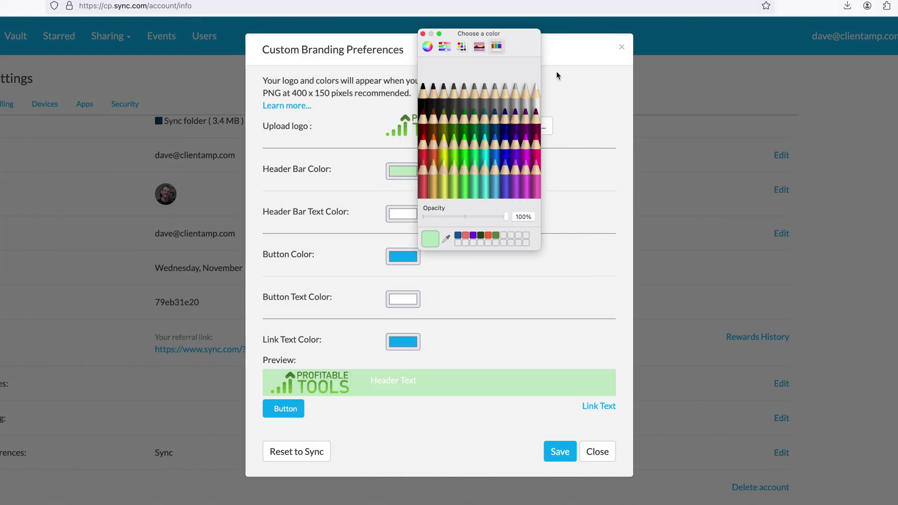
pyautogui.moveTo(491, 7); pyautogui.dragTo(551, 31)
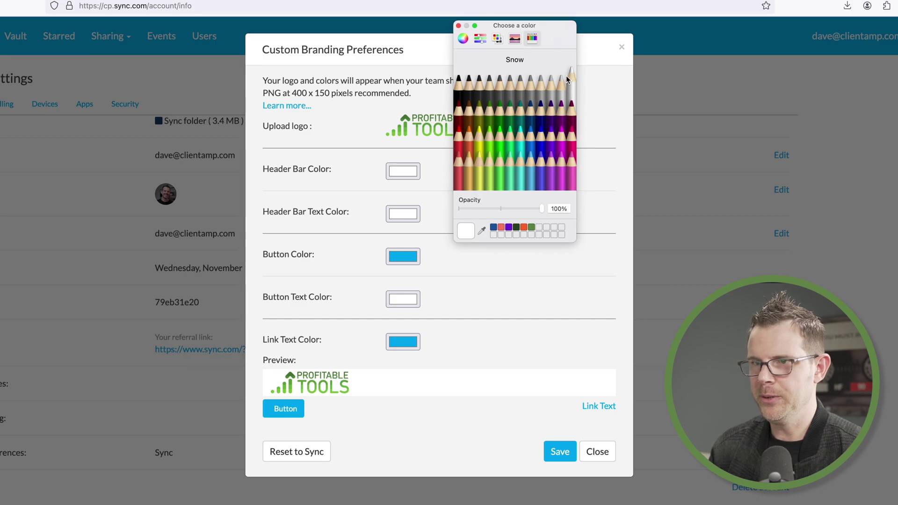
pyautogui.click(286, 226)
pyautogui.click(403, 214)
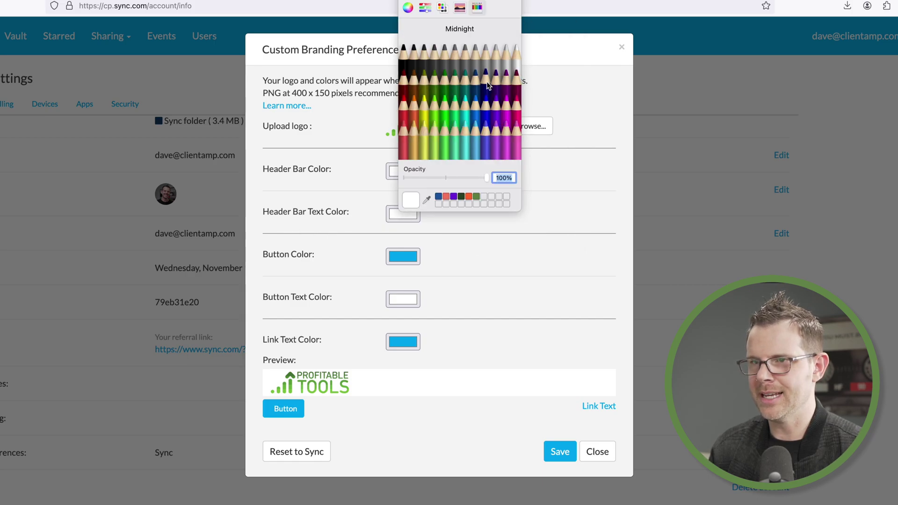
pyautogui.click(414, 52)
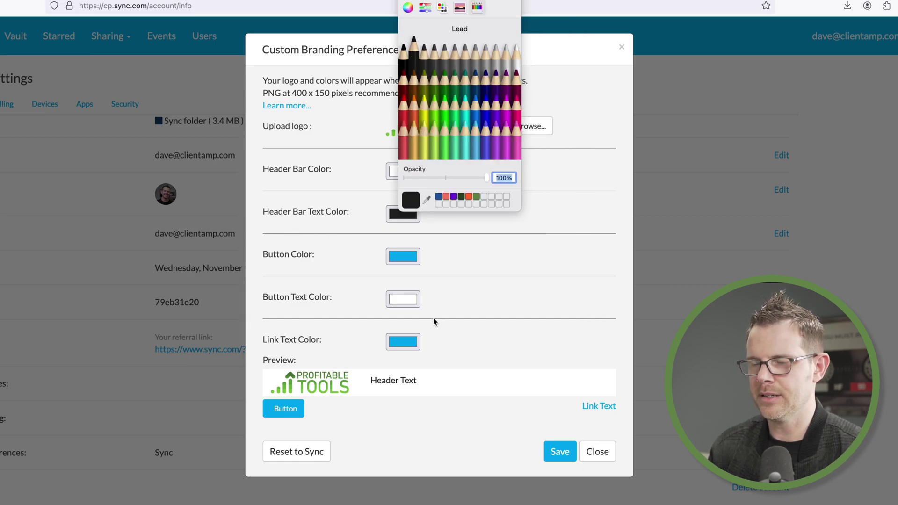
pyautogui.click(403, 256)
# Step: Make the branding buttons green and the link text salmon red
pyautogui.click(476, 249)
pyautogui.click(403, 299)
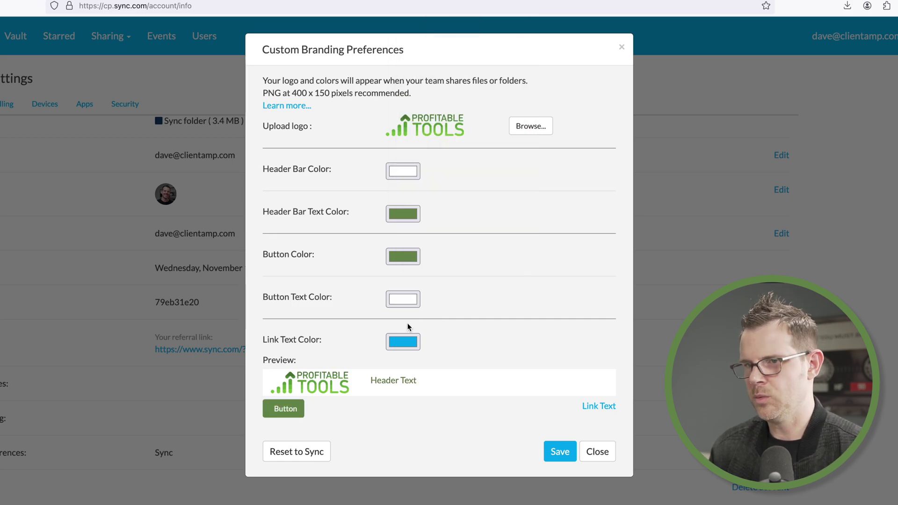
pyautogui.click(403, 342)
pyautogui.click(454, 322)
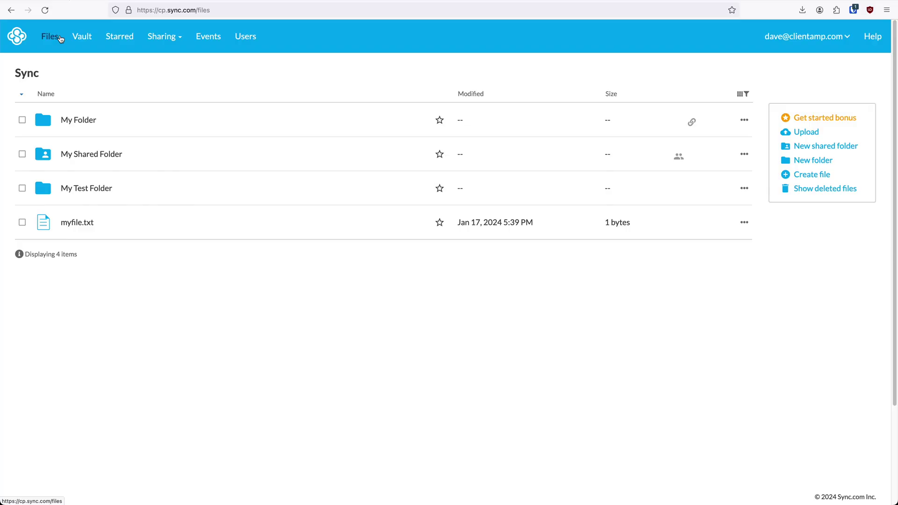
# Step: Create the folder 'My Great Client' and share it as a link
pyautogui.click(812, 160)
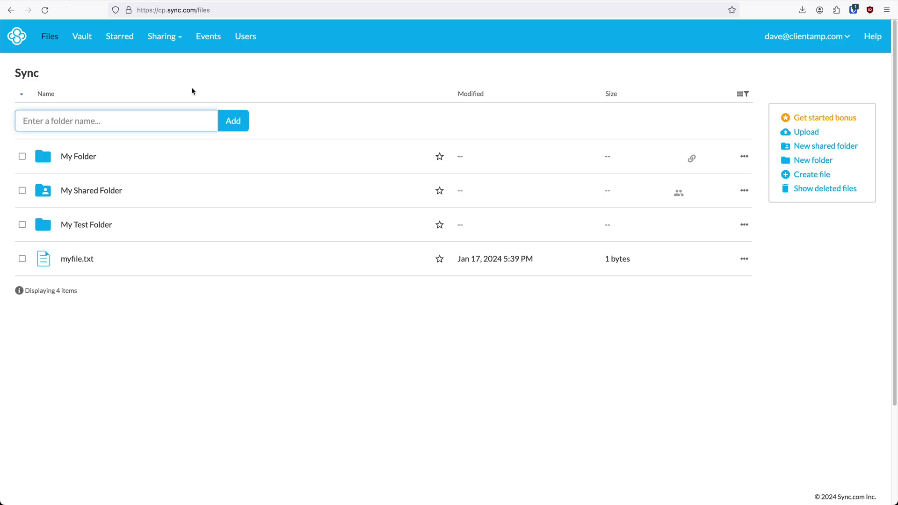
pyautogui.write('My Great Client')
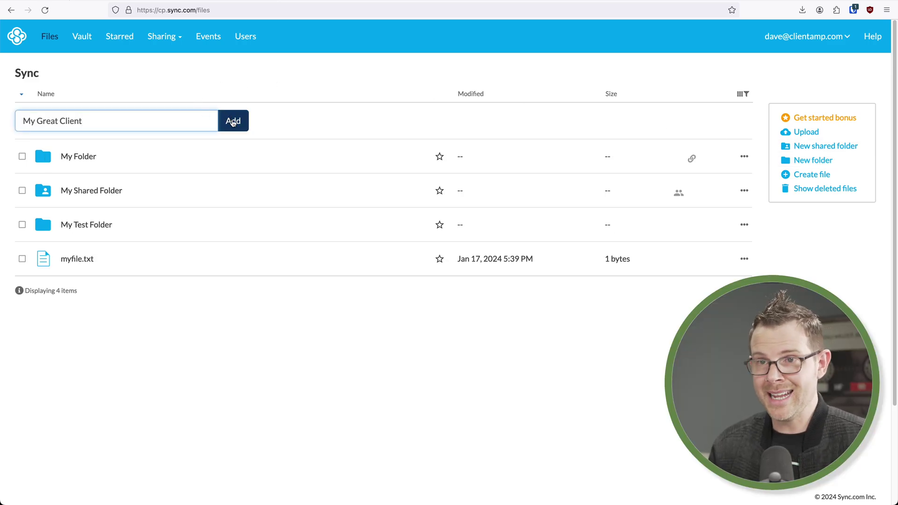
pyautogui.click(233, 121)
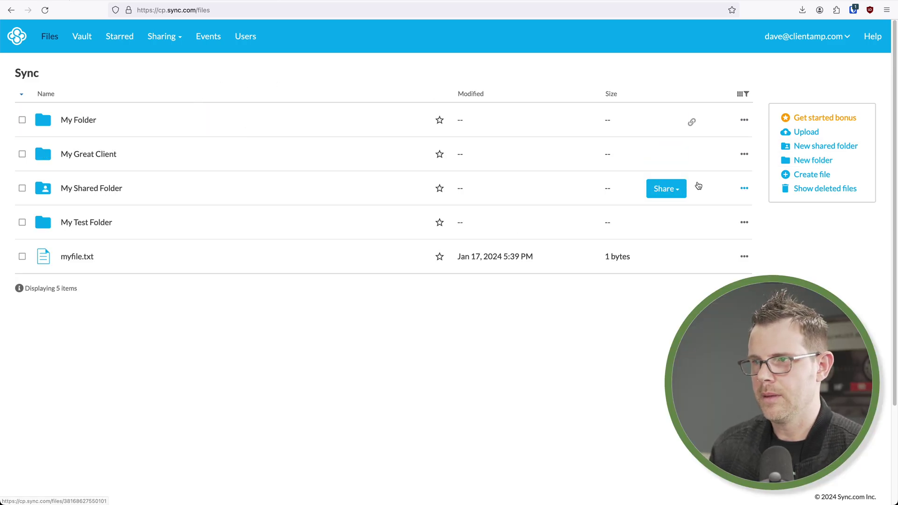
pyautogui.click(680, 156)
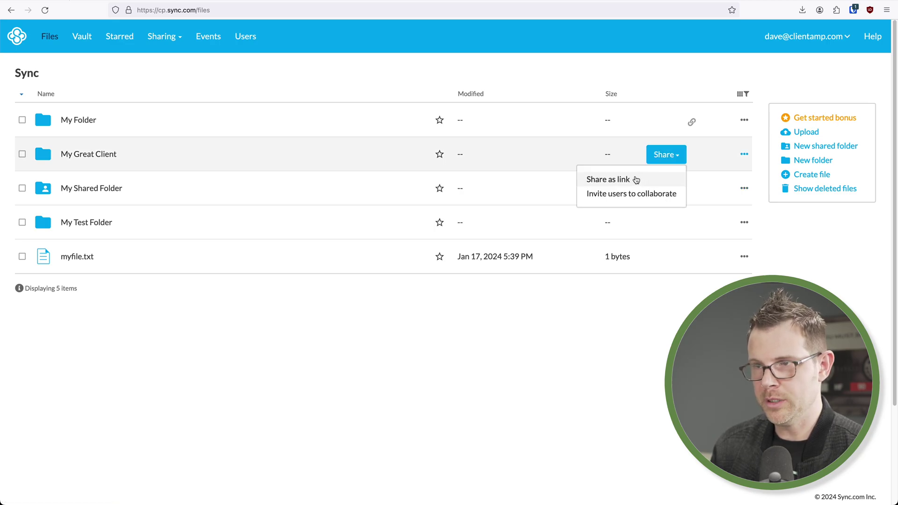
pyautogui.click(636, 180)
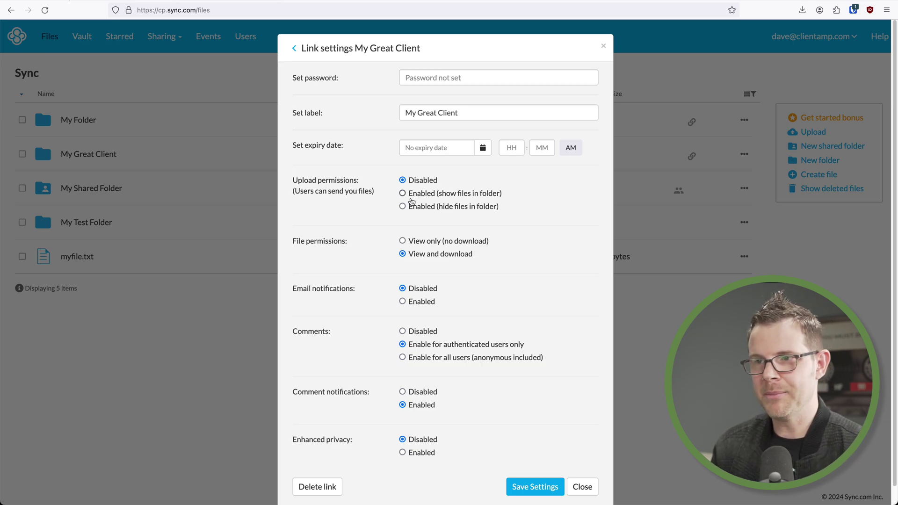
# Step: Allow uploads with files visible on the link, save the settings, and copy the link
pyautogui.click(424, 194)
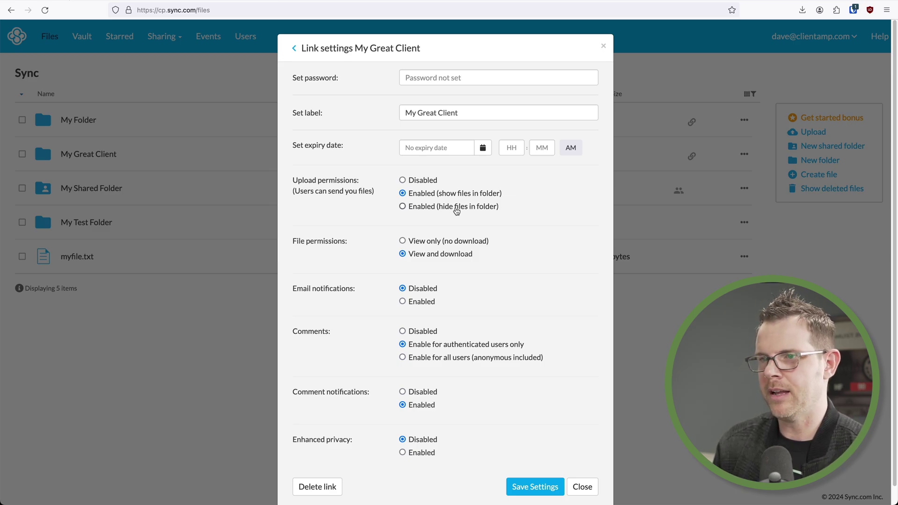
pyautogui.click(456, 208)
pyautogui.click(449, 195)
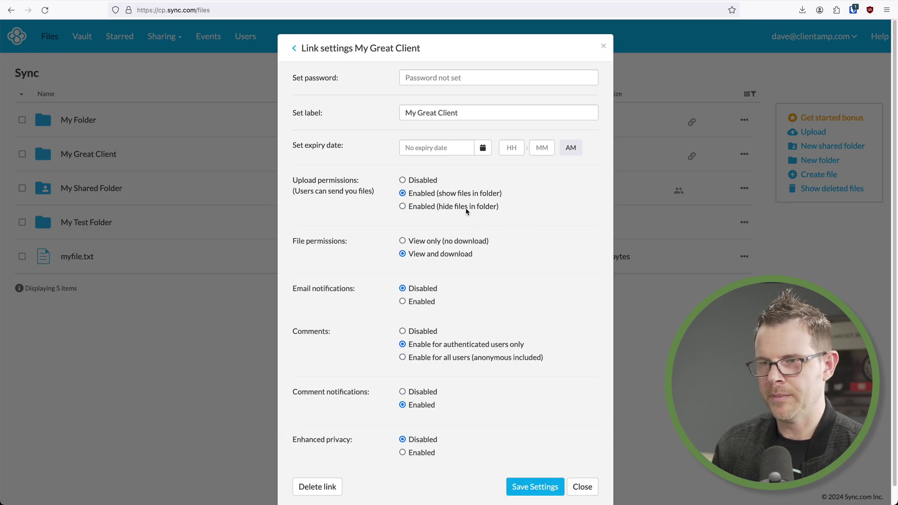
pyautogui.click(560, 487)
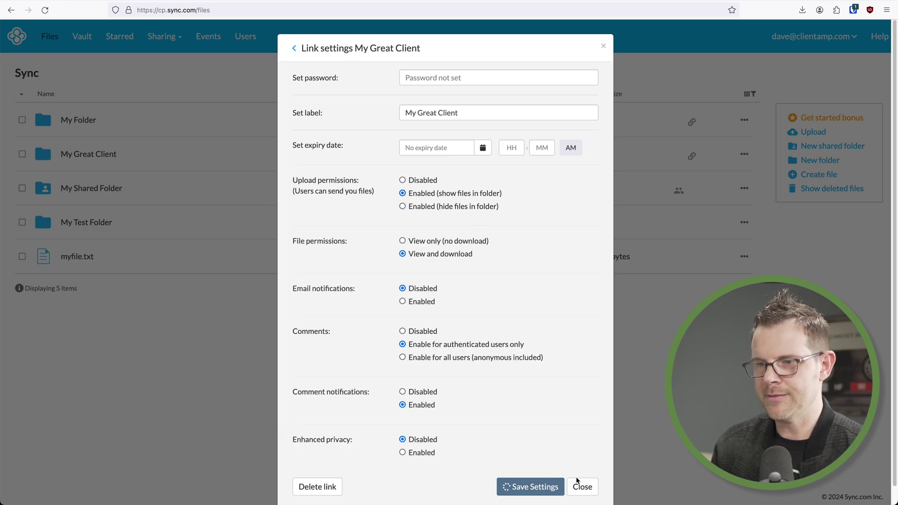
pyautogui.click(364, 116)
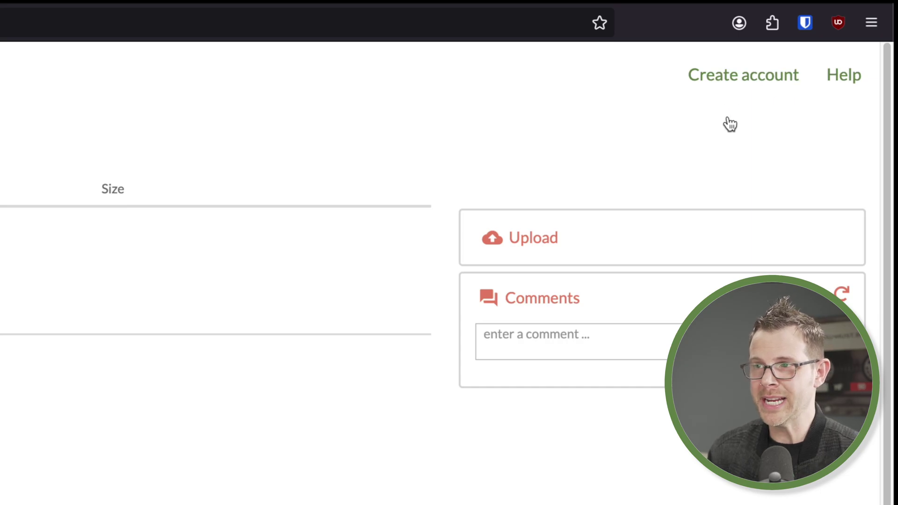
# Step: Open the Upload box on the branded My Great Client link page
pyautogui.click(545, 254)
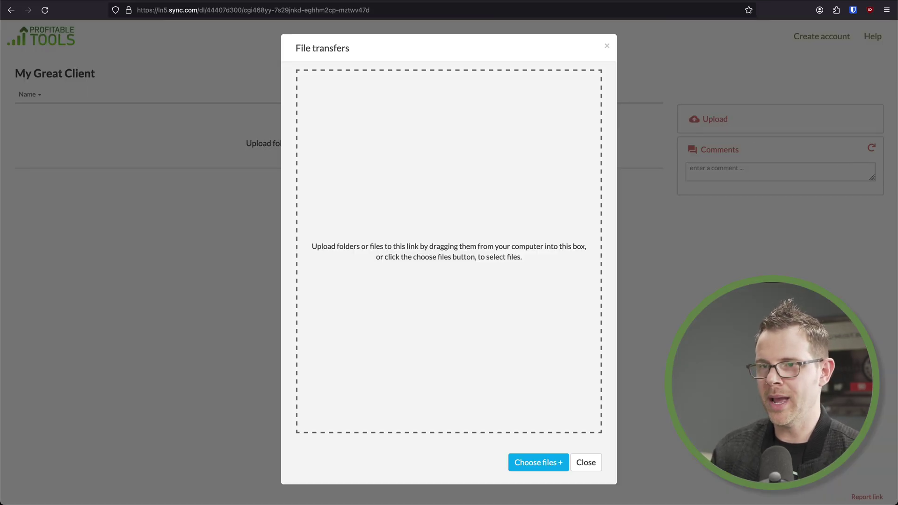